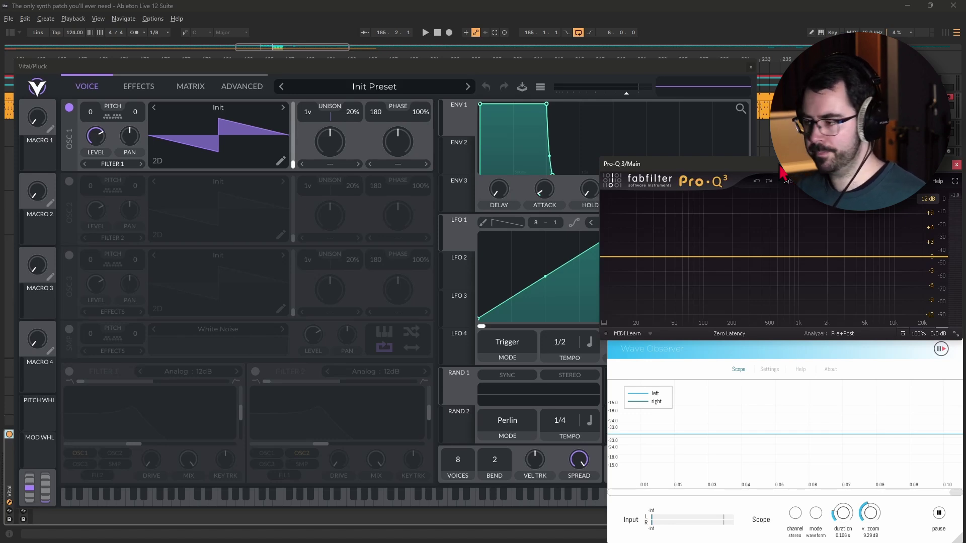
# Turn on Filter 1 for oscillator 1 and raise its cutoff so most of the highs pass.
pyautogui.click(209, 146)
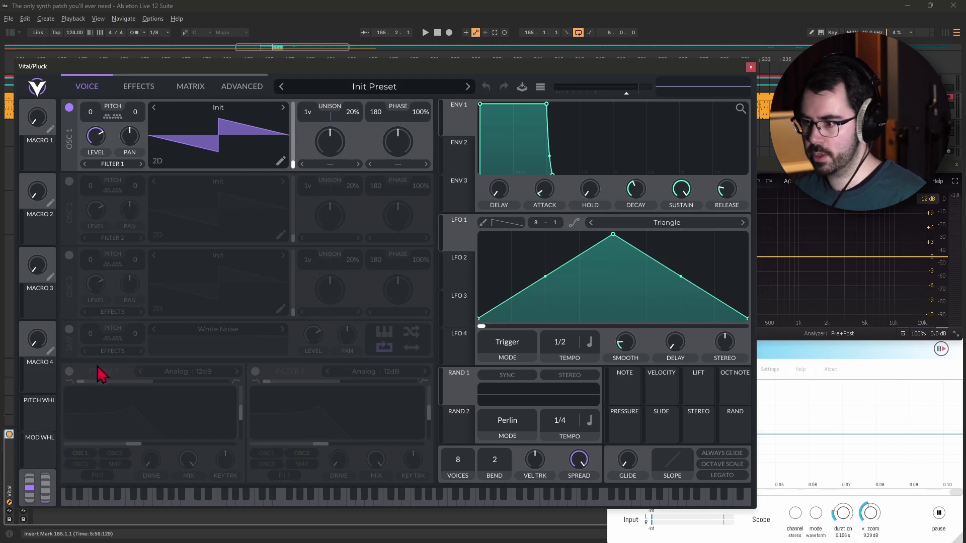
pyautogui.click(69, 371)
pyautogui.moveTo(128, 417); pyautogui.dragTo(187, 432)
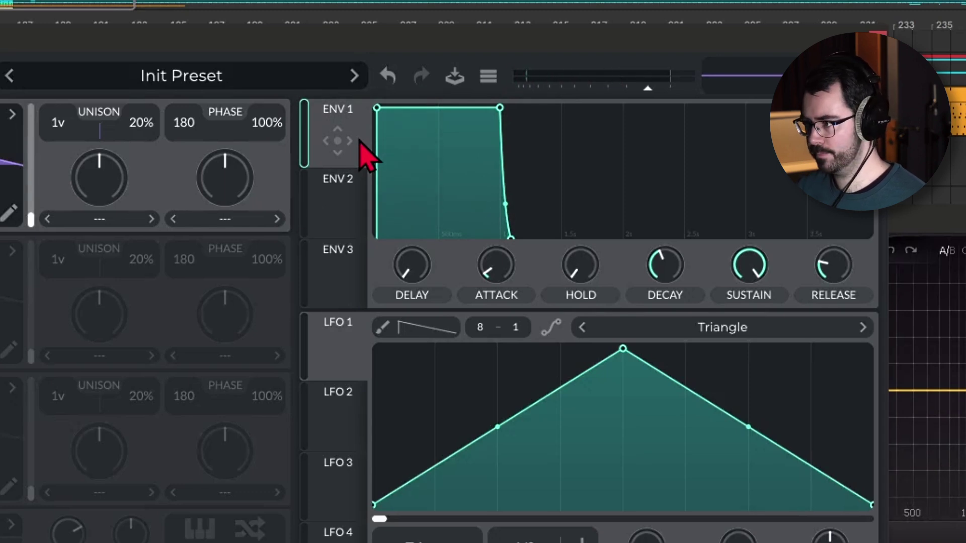
# Lengthen Envelope 1's decay and release slightly, trying sustain at zero before restoring it to full.
pyautogui.moveTo(781, 274); pyautogui.dragTo(672, 302)
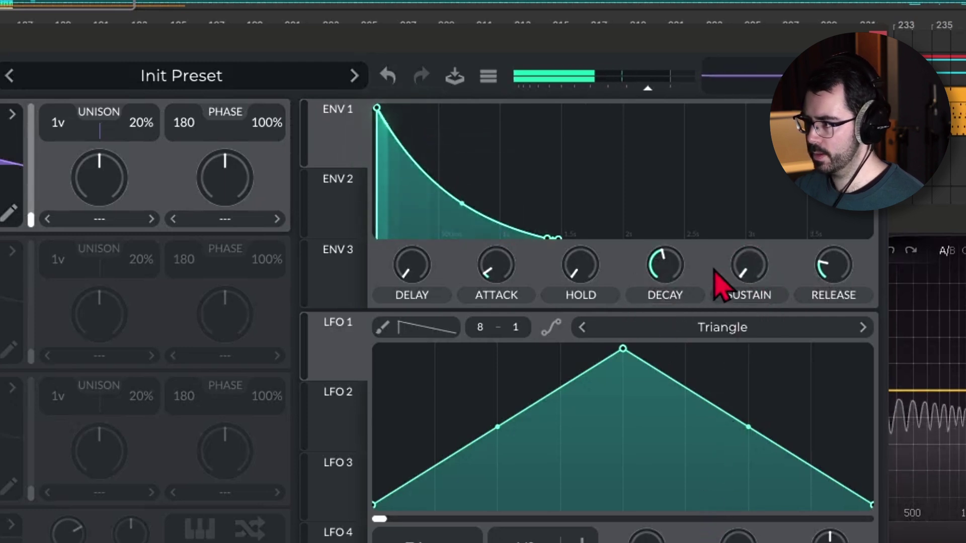
pyautogui.moveTo(759, 280); pyautogui.dragTo(729, 293)
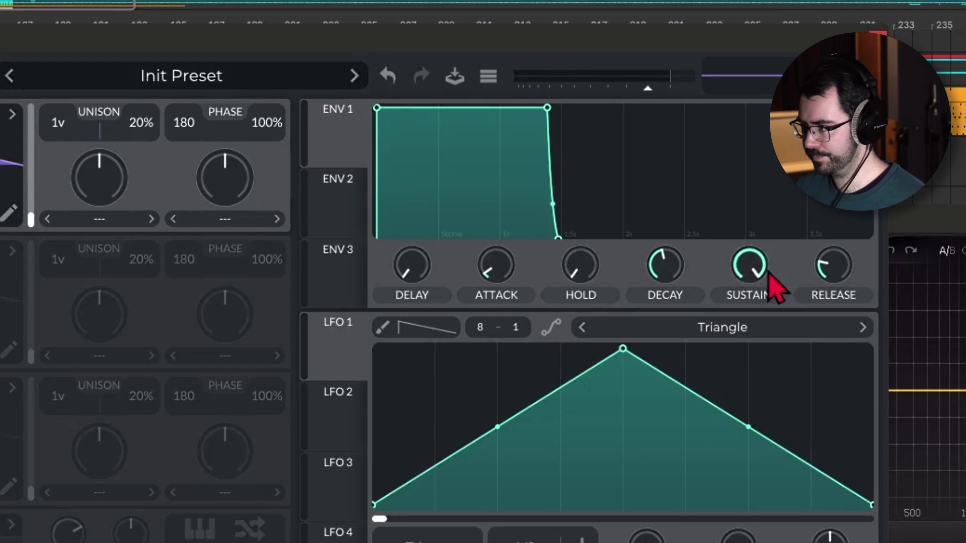
pyautogui.moveTo(844, 271); pyautogui.dragTo(848, 301)
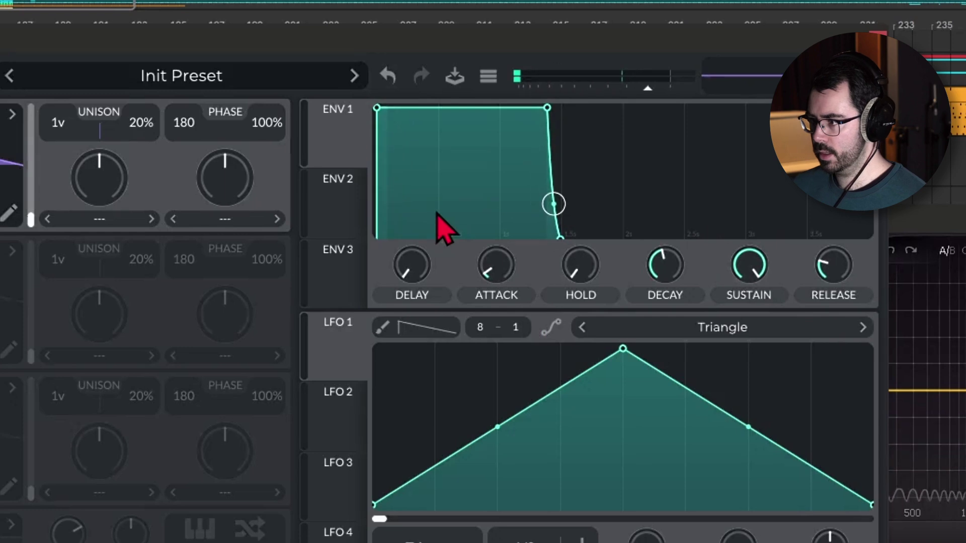
# Assign Envelope 2 to Filter 1's cutoff as a strong positive modulation and lower the base cutoff into the low range.
pyautogui.click(351, 185)
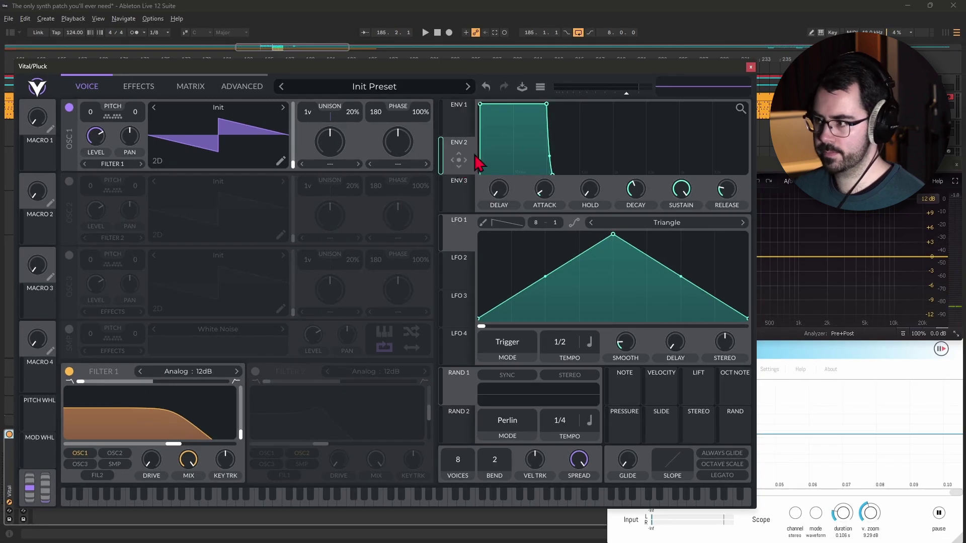
pyautogui.moveTo(458, 160); pyautogui.dragTo(181, 405)
pyautogui.moveTo(118, 426); pyautogui.dragTo(123, 422)
pyautogui.moveTo(150, 431)
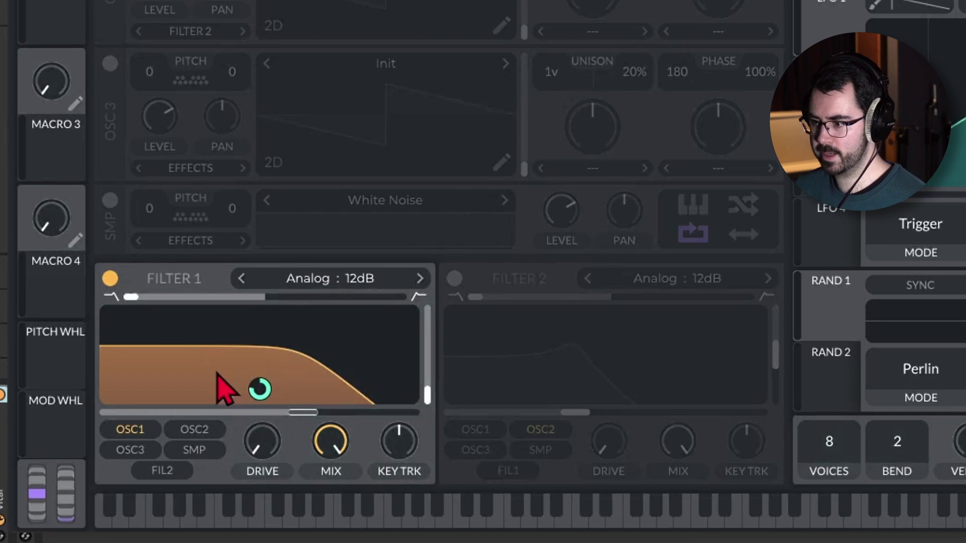
pyautogui.moveTo(301, 413); pyautogui.dragTo(132, 434)
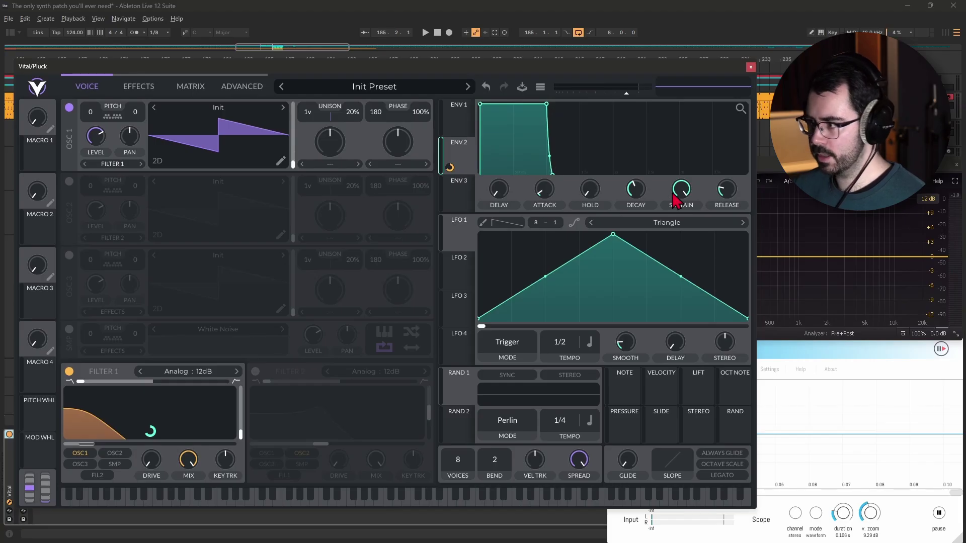
# Drop Envelope 2's sustain to zero and shorten its decay for a plucky filter movement.
pyautogui.moveTo(687, 199); pyautogui.dragTo(643, 282)
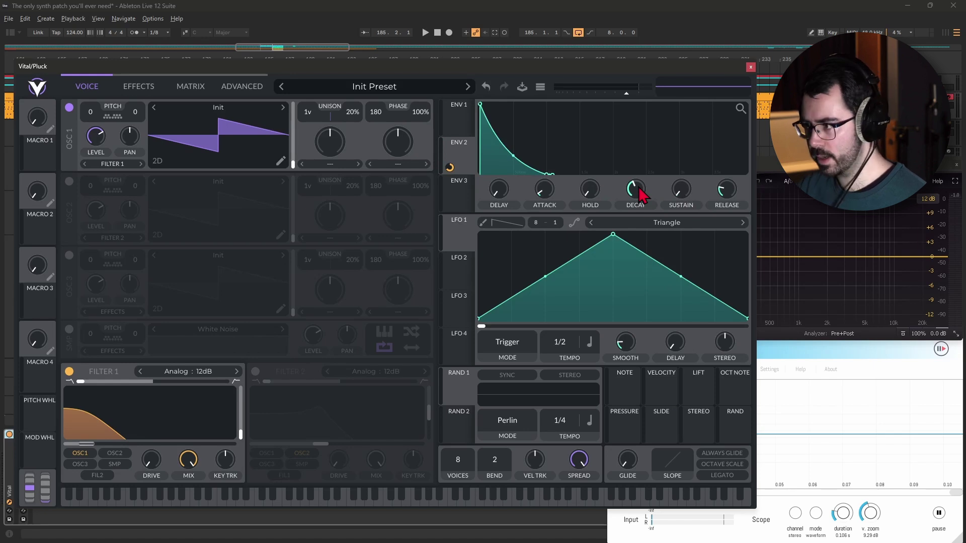
pyautogui.moveTo(642, 194)
pyautogui.mouseDown()
pyautogui.moveTo(643, 214)
pyautogui.moveTo(644, 204)
pyautogui.mouseUp()
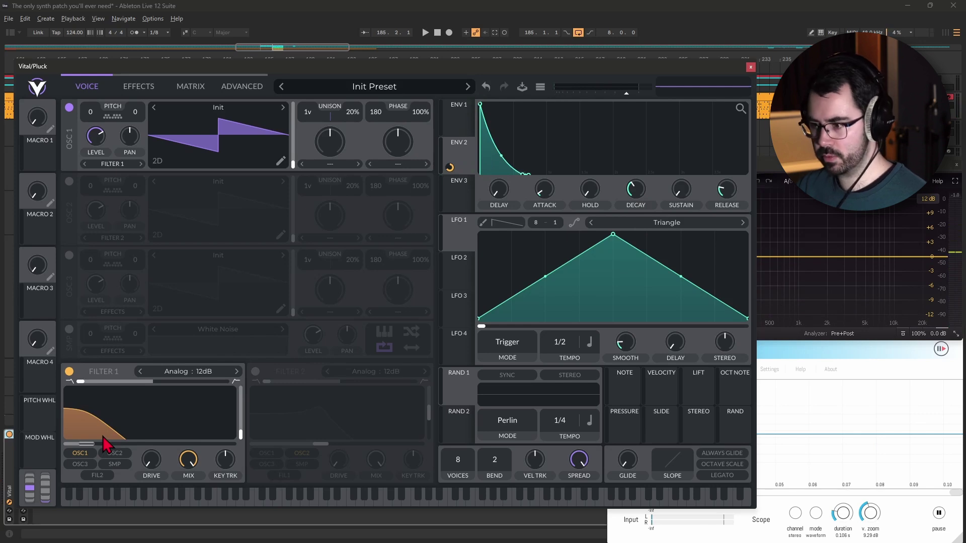
# Set Envelope 2's modulation of the Filter 1 cutoff to about 81 during playback and shorten the envelope's decay further.
pyautogui.moveTo(157, 433)
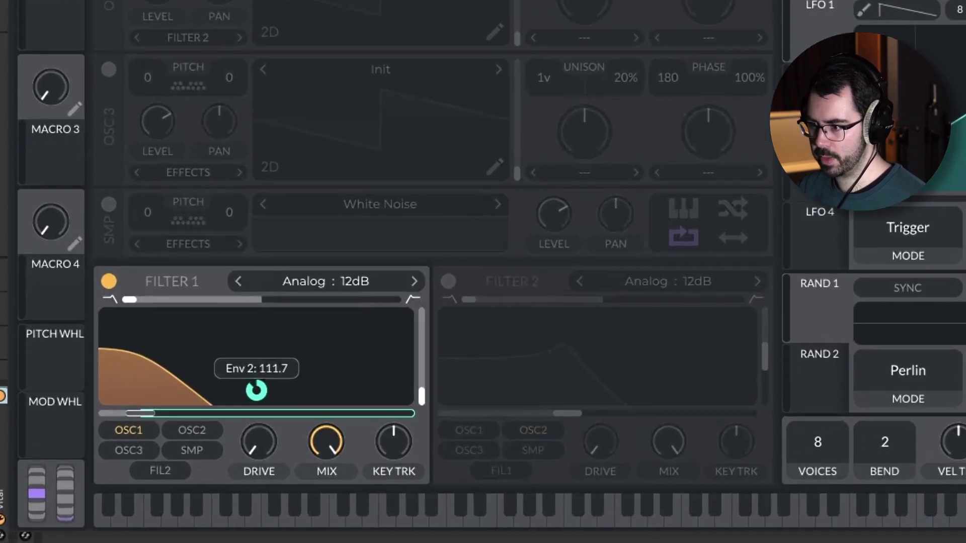
pyautogui.moveTo(256, 391)
pyautogui.mouseDown()
pyautogui.moveTo(261, 381)
pyautogui.moveTo(260, 392)
pyautogui.mouseUp()
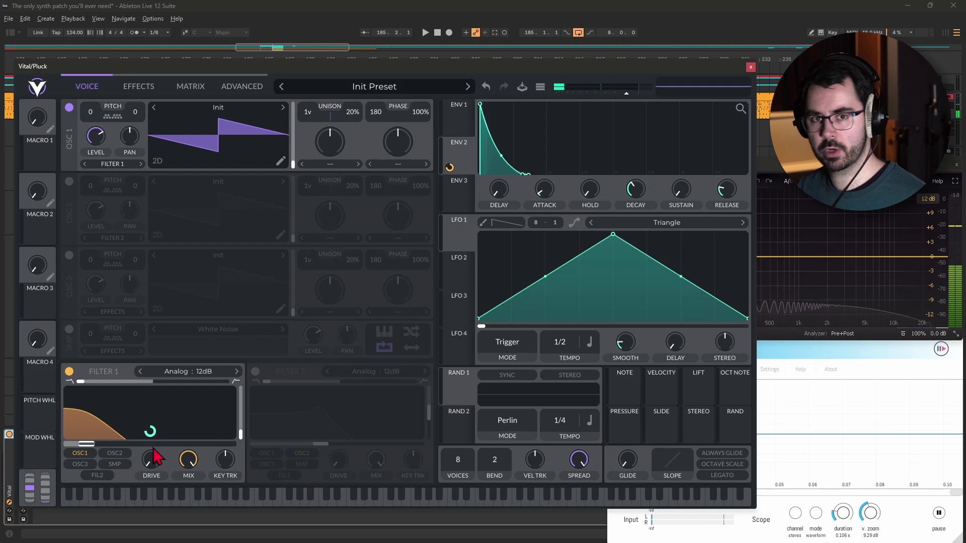
pyautogui.press('space')
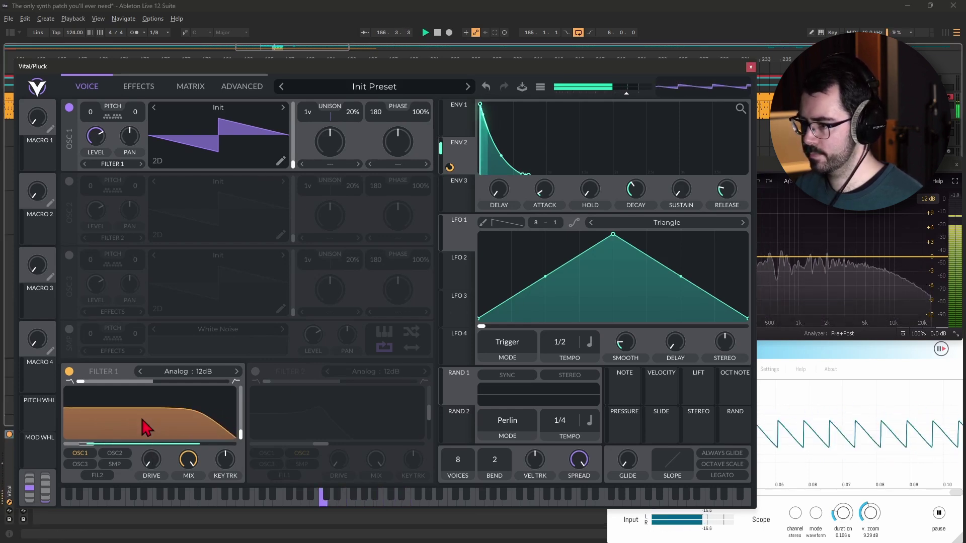
pyautogui.press('space')
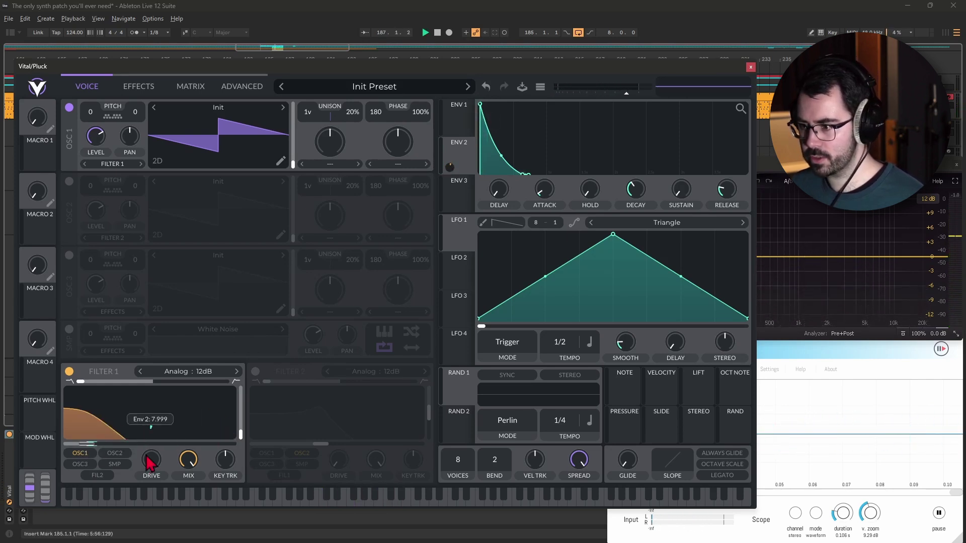
pyautogui.press('space')
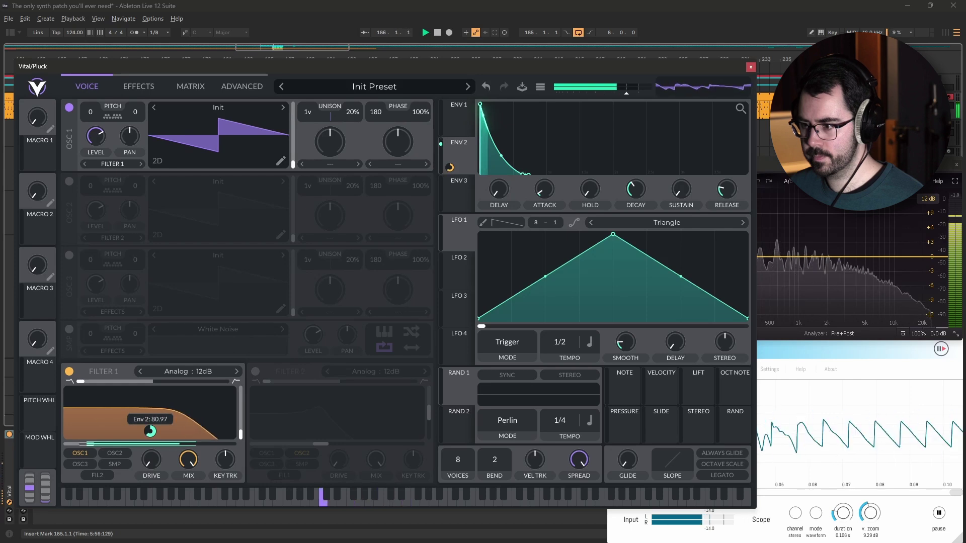
pyautogui.moveTo(635, 190)
pyautogui.mouseDown()
pyautogui.moveTo(637, 206)
pyautogui.moveTo(636, 190)
pyautogui.mouseUp()
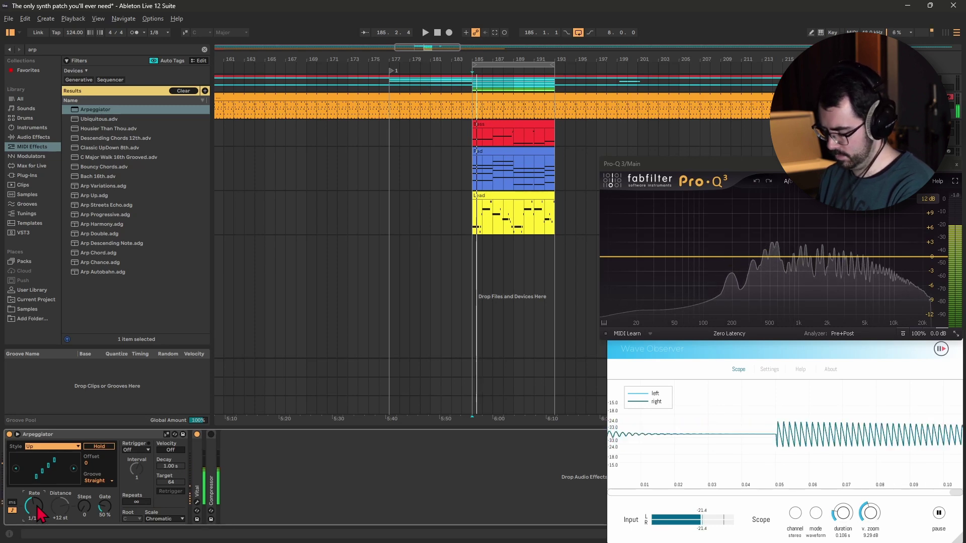
# Reopen the Pluck track's Vital and raise Envelope 2's attack, auditioning 0.068 and 0.053 seconds before settling slightly lower.
pyautogui.click(197, 503)
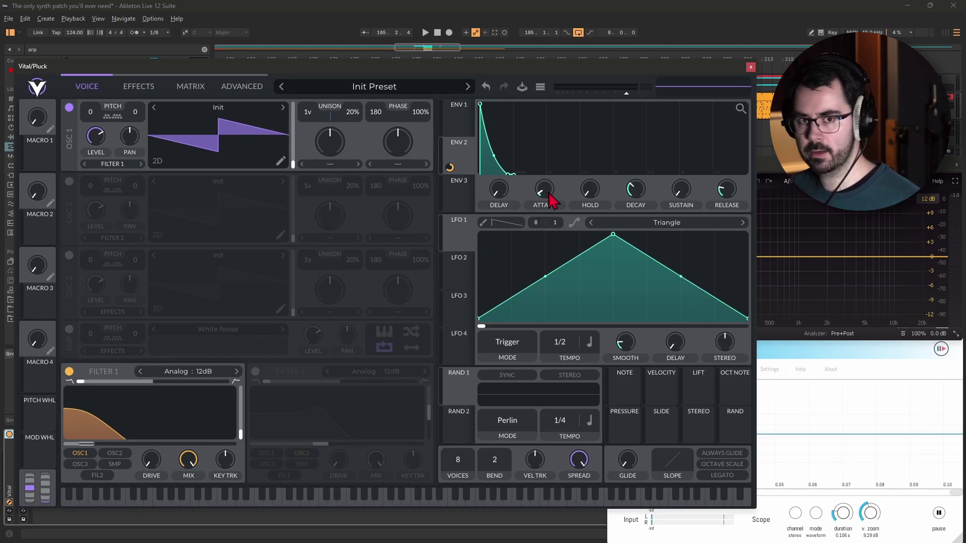
pyautogui.press('space')
pyautogui.moveTo(550, 195); pyautogui.dragTo(552, 188)
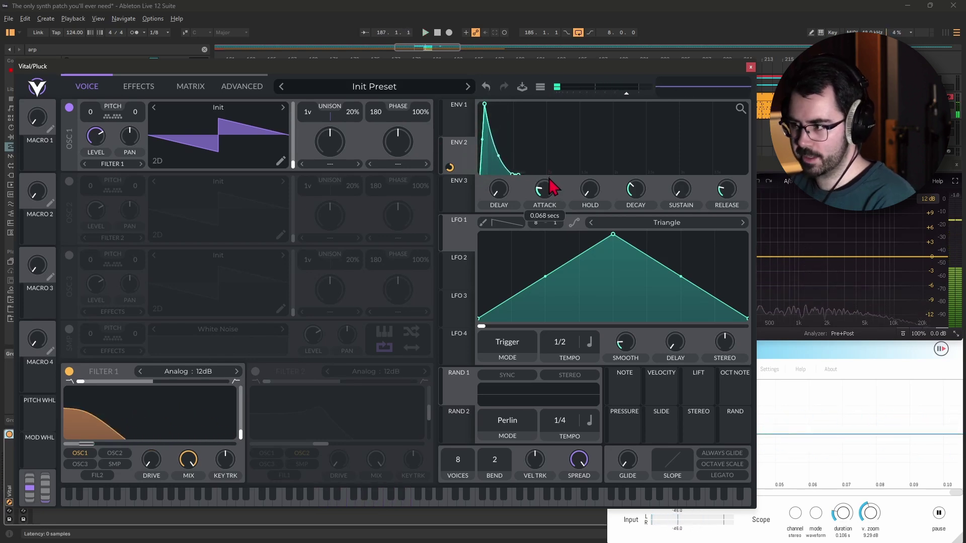
pyautogui.press('space')
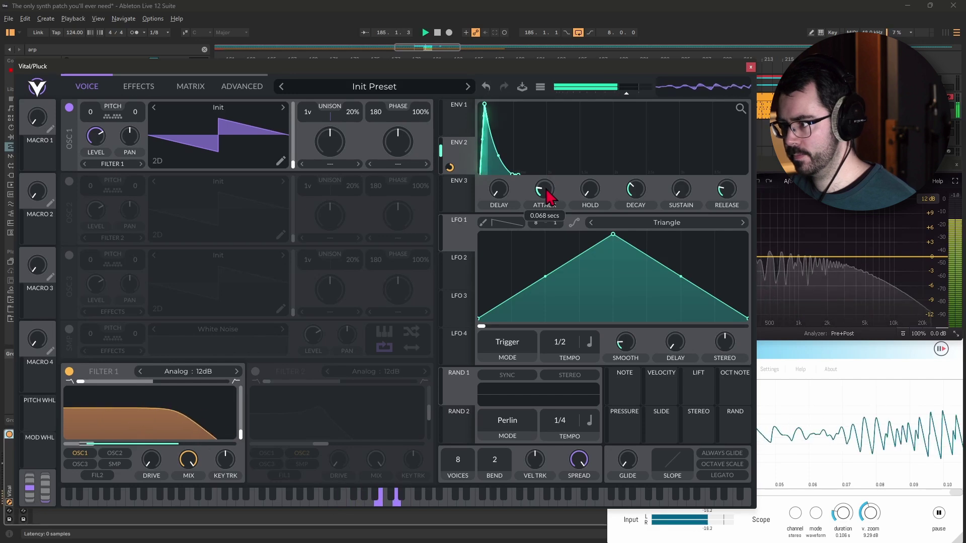
pyautogui.moveTo(546, 191); pyautogui.dragTo(547, 192)
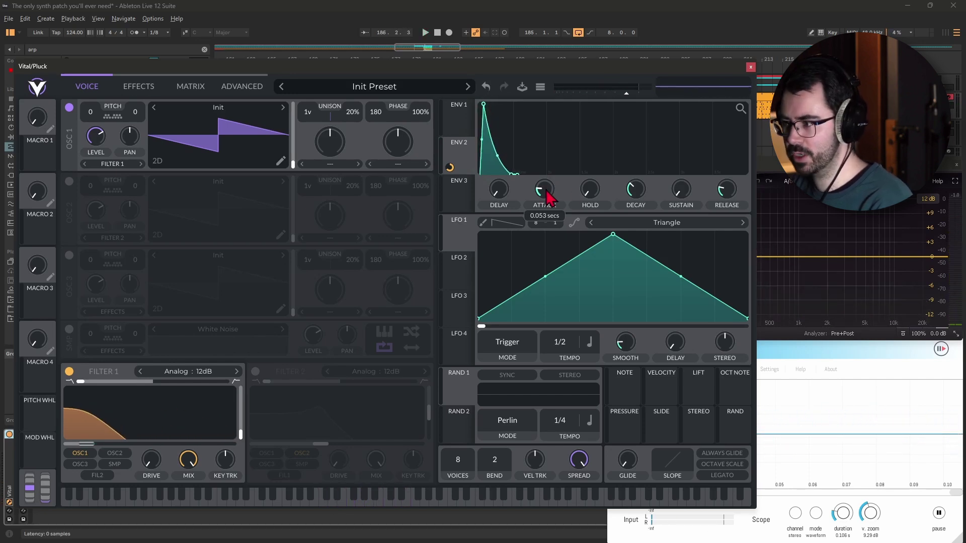
pyautogui.moveTo(547, 193); pyautogui.dragTo(547, 193)
pyautogui.press('space')
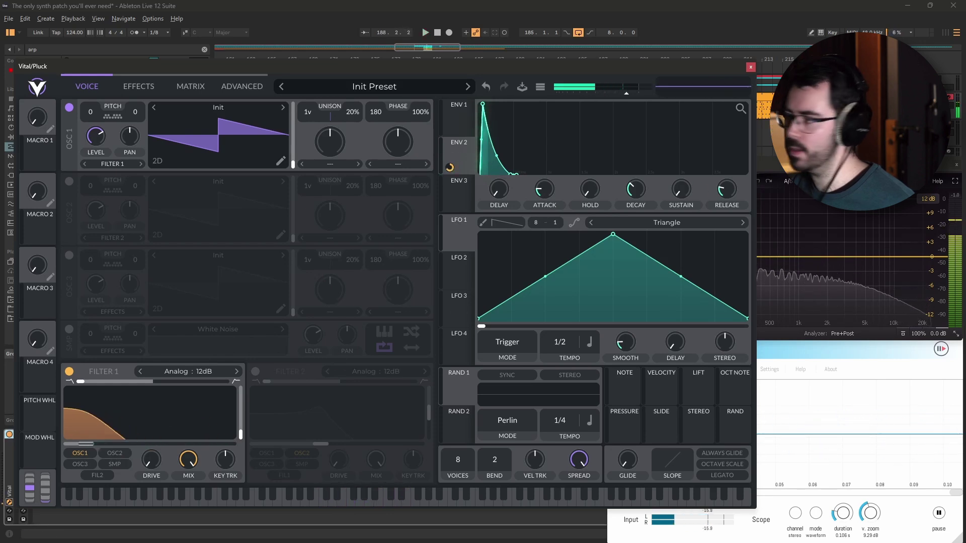
# Play the pluck with the full mix, close the Vital window, and turn on the track's Compressor for another listen.
pyautogui.press('space')
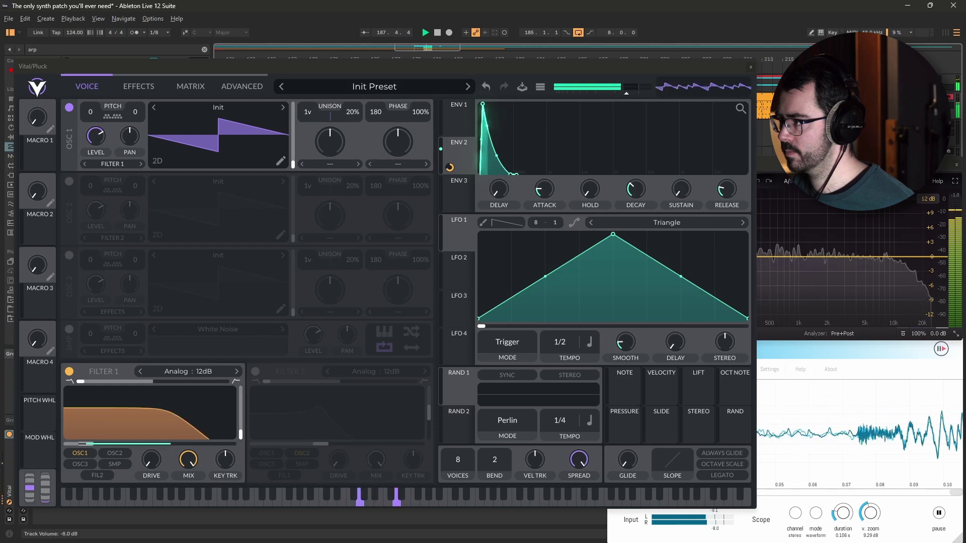
pyautogui.click(750, 67)
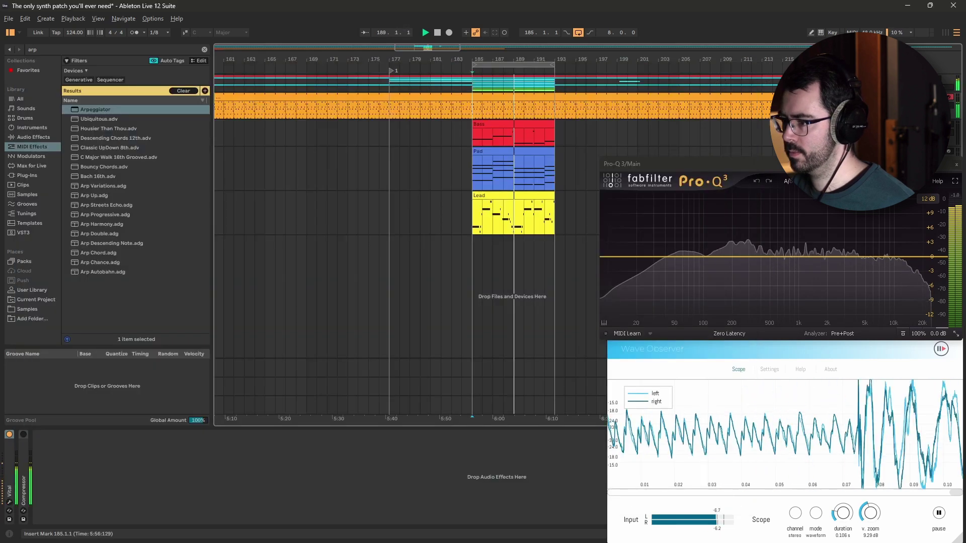
pyautogui.press('space')
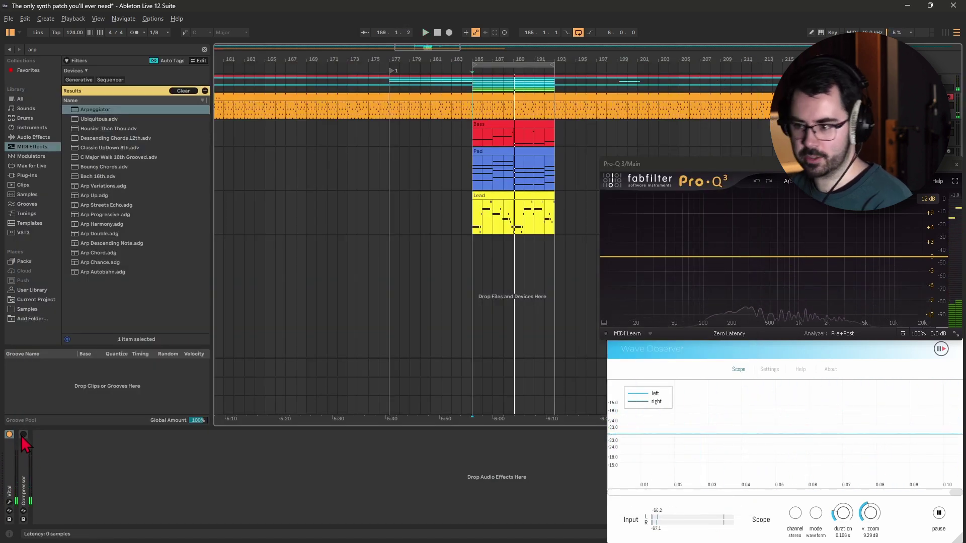
pyautogui.click(23, 435)
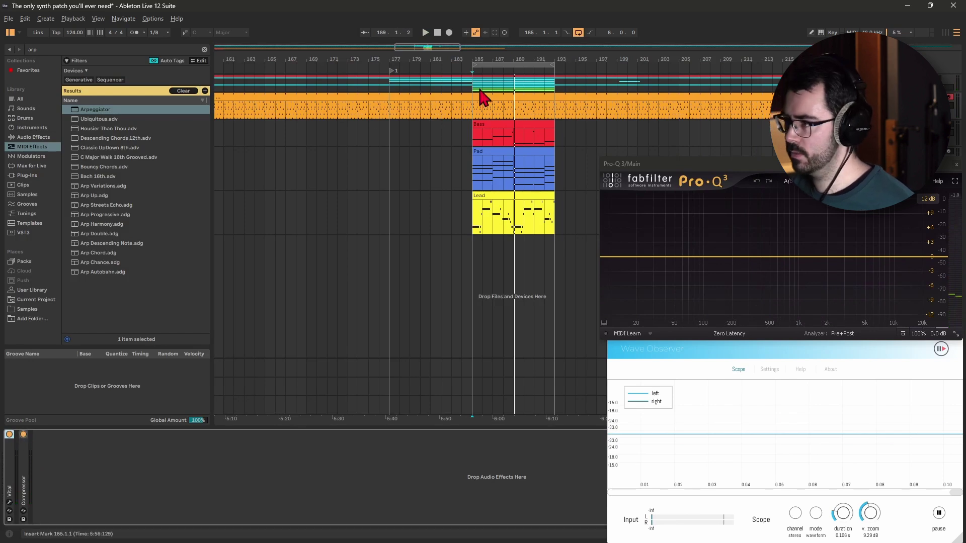
pyautogui.press('space')
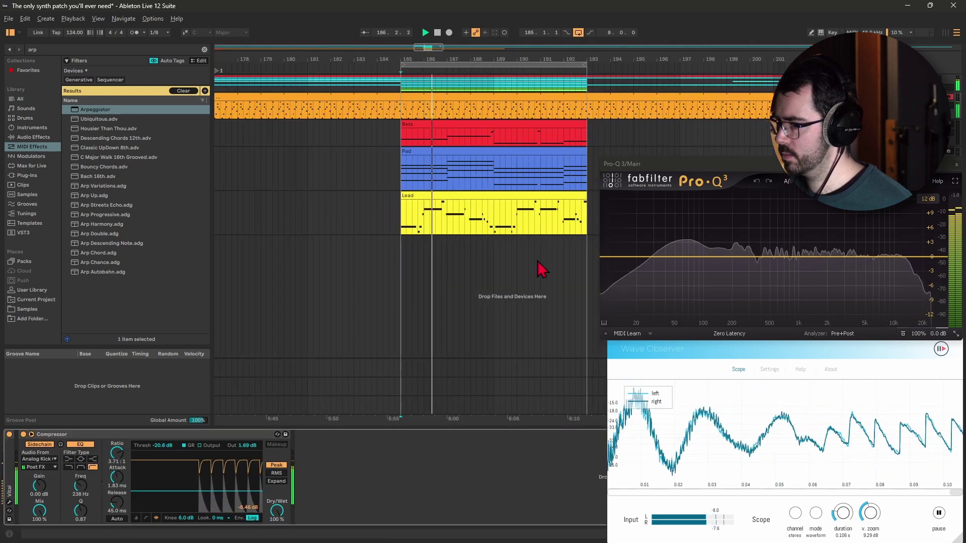
# Copy the Pluck track's Vital instrument into the empty instrument slot of the Bass track.
pyautogui.click(15, 456)
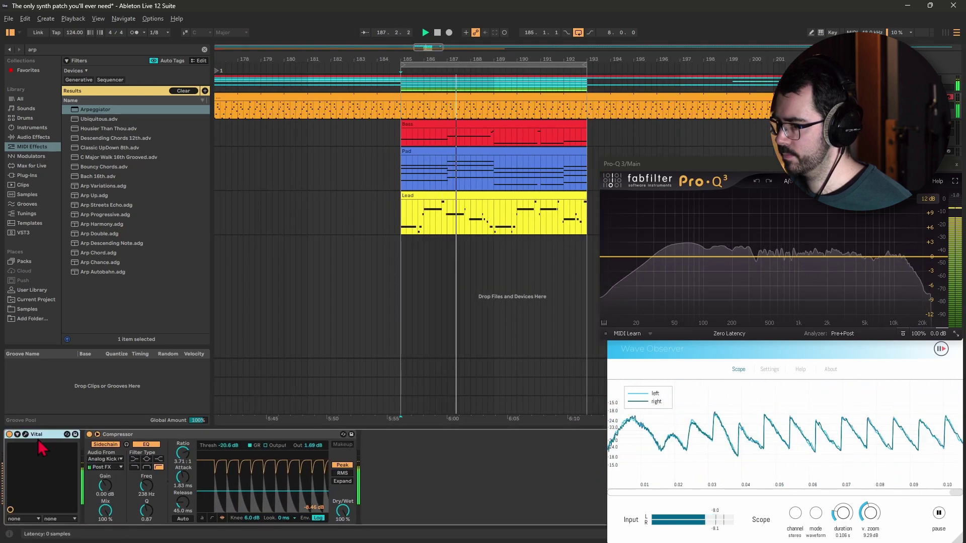
pyautogui.click(22, 434)
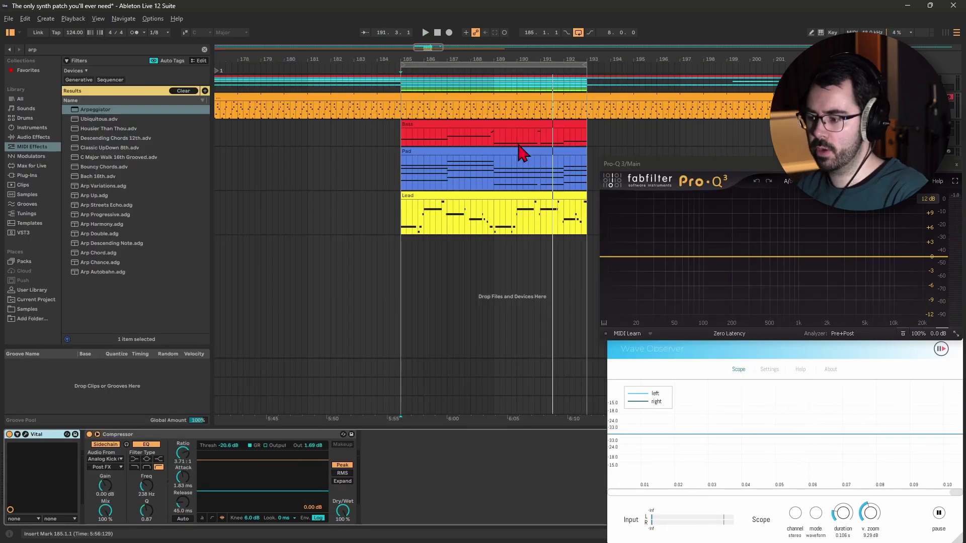
pyautogui.click(347, 278)
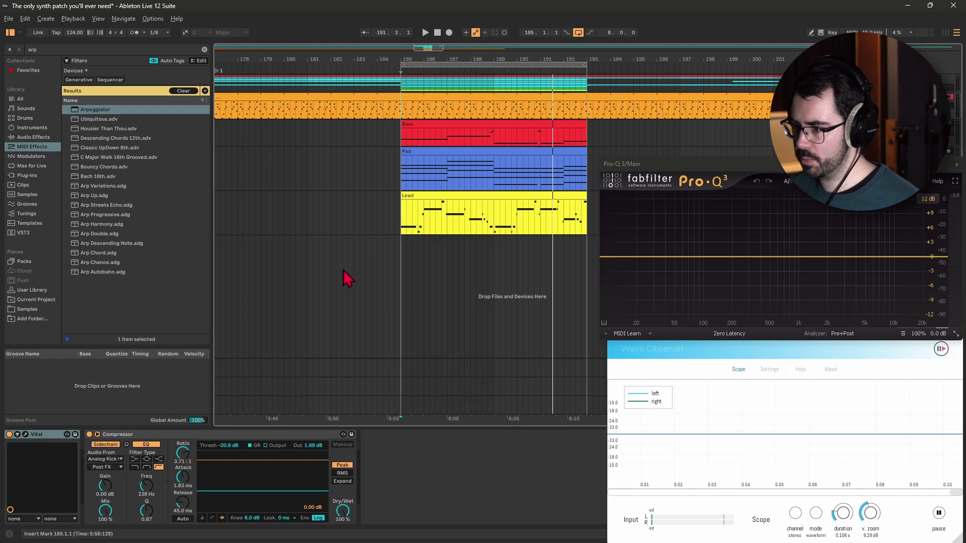
pyautogui.click(292, 377)
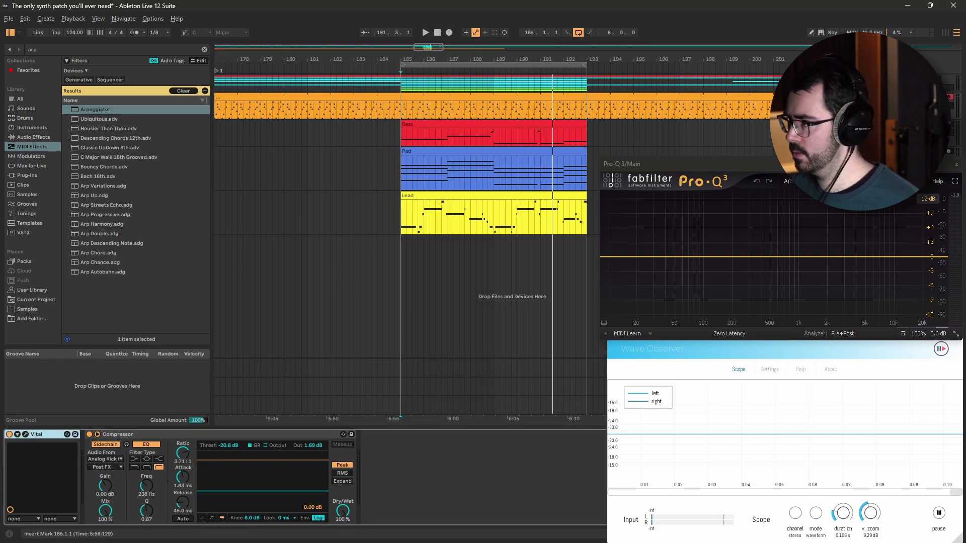
pyautogui.click(830, 125)
pyautogui.click(29, 485)
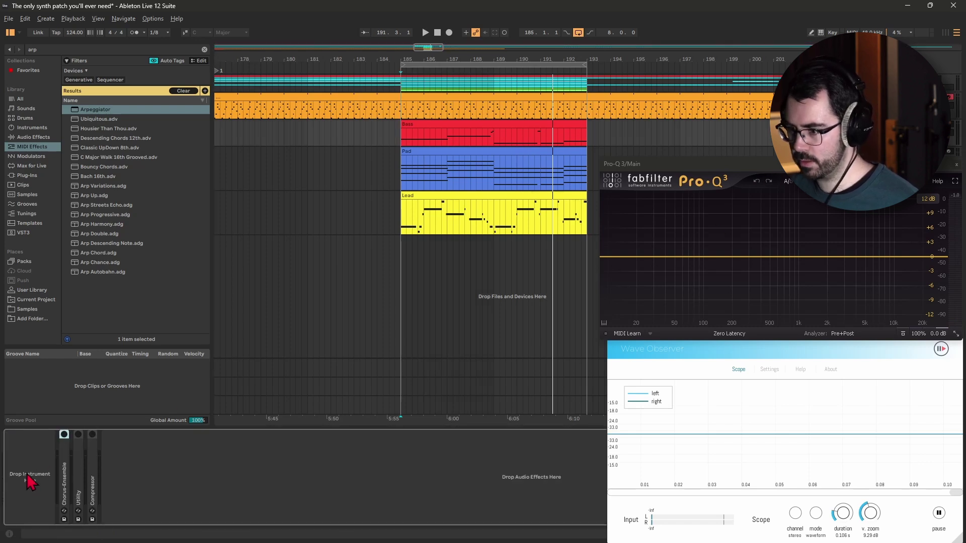
pyautogui.hotkey('ctrl', 'v')
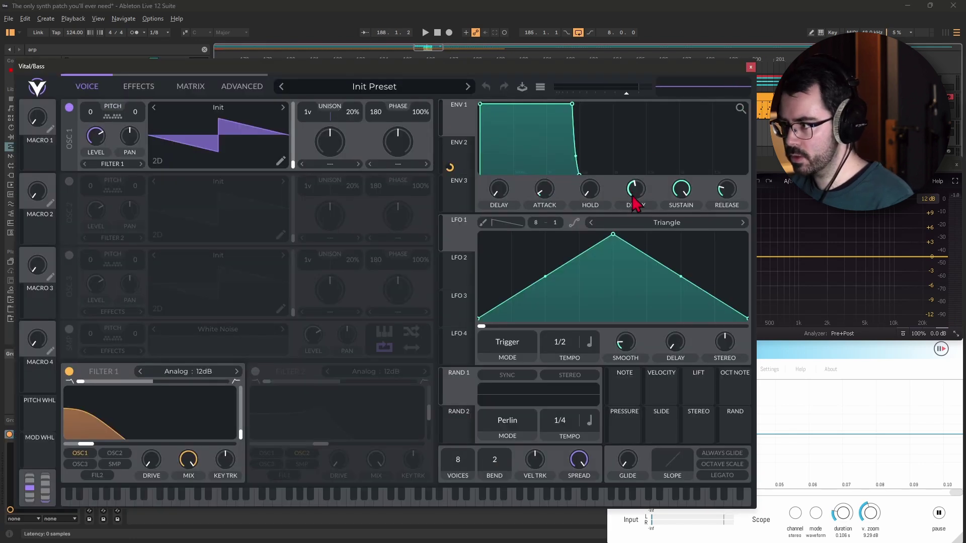
# Raise Envelope 2's sustain from zero to about 0.33 in the Bass track's Vital while auditioning the bass.
pyautogui.click(462, 155)
pyautogui.moveTo(684, 193); pyautogui.dragTo(681, 213)
pyautogui.press('space')
pyautogui.press('space')
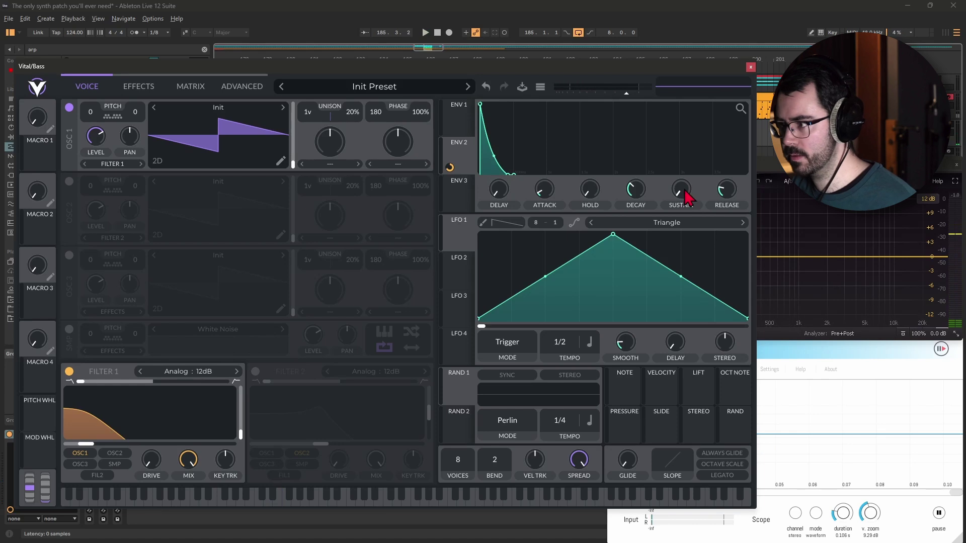
pyautogui.press('space')
pyautogui.moveTo(684, 192); pyautogui.dragTo(689, 175)
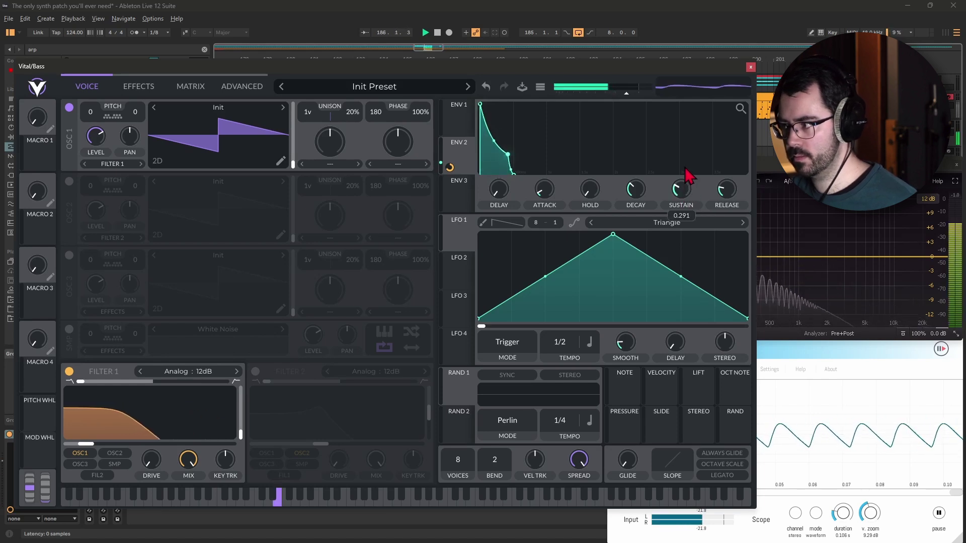
pyautogui.moveTo(685, 194); pyautogui.dragTo(687, 194)
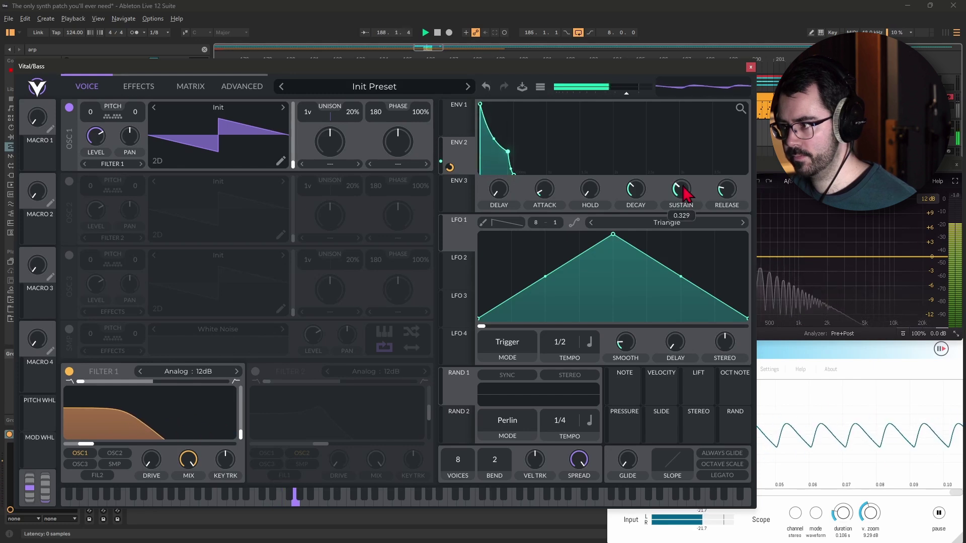
# Raise Envelope 2's decay to about 1.34 seconds in the Bass track's Vital while auditioning the bass.
pyautogui.press('space')
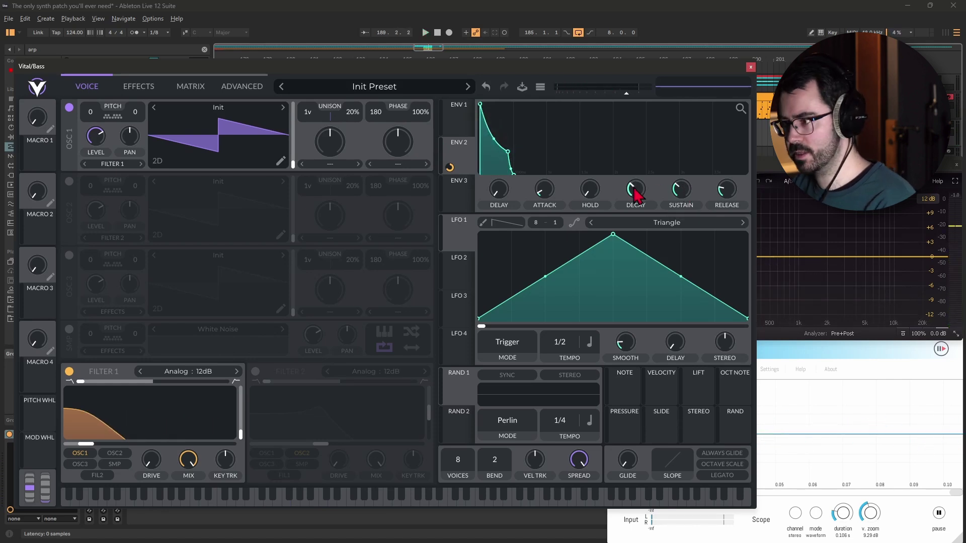
pyautogui.press('space')
pyautogui.moveTo(637, 193)
pyautogui.mouseDown()
pyautogui.moveTo(639, 206)
pyautogui.moveTo(639, 182)
pyautogui.mouseUp()
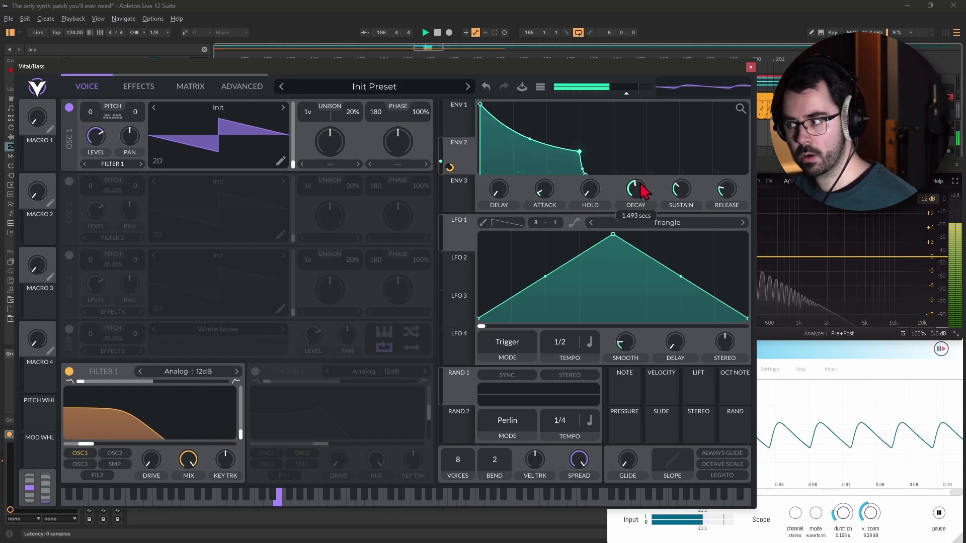
pyautogui.scroll(-1, 642, 186)
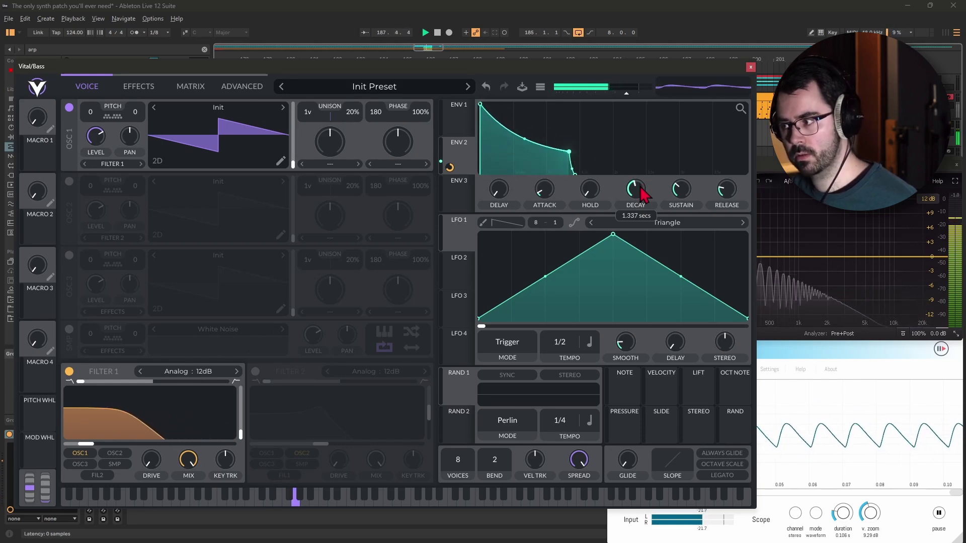
pyautogui.press('space')
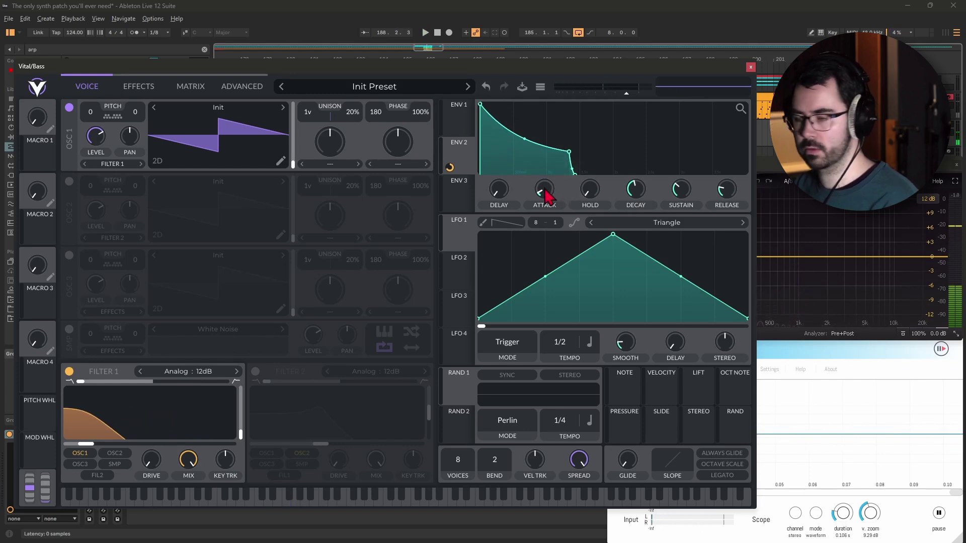
# Set the bass patch's Envelope 2 attack to 0.001 seconds during playback, then close the Vital window.
pyautogui.press('space')
pyautogui.moveTo(547, 194)
pyautogui.mouseDown()
pyautogui.moveTo(552, 176)
pyautogui.moveTo(549, 199)
pyautogui.mouseUp()
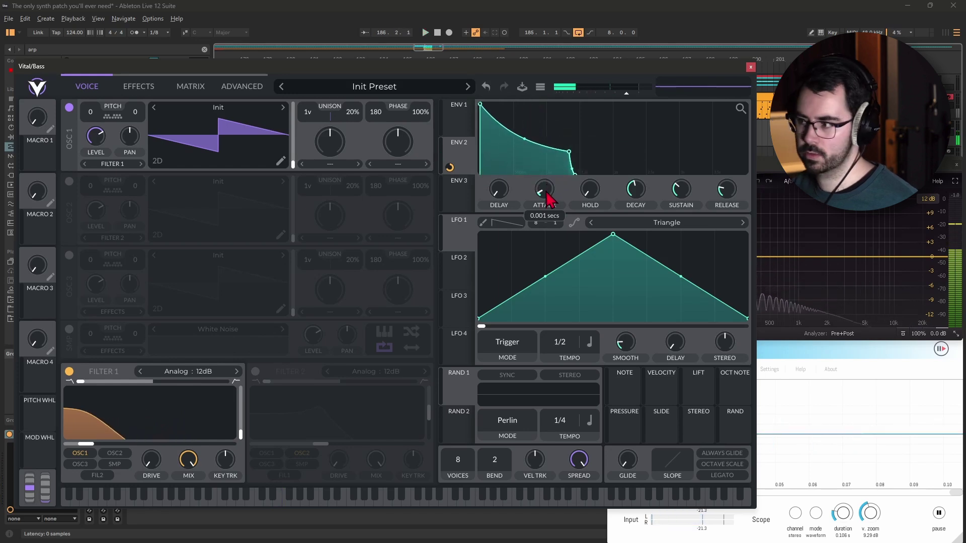
pyautogui.click(751, 67)
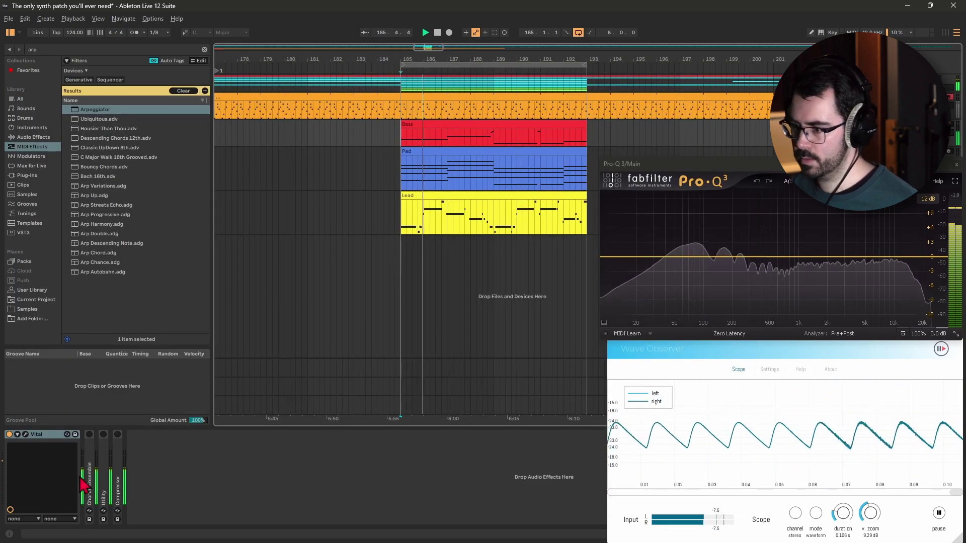
# Turn on the Bass track's Compressor, Chorus-Ensemble and Utility, and unfold the Utility and Chorus-Ensemble devices.
pyautogui.click(117, 434)
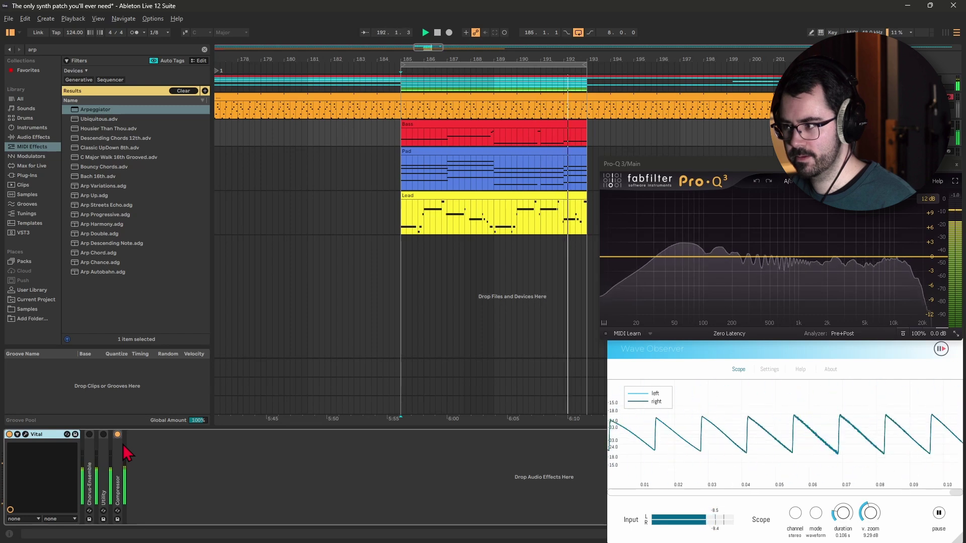
pyautogui.press('space')
pyautogui.click(26, 435)
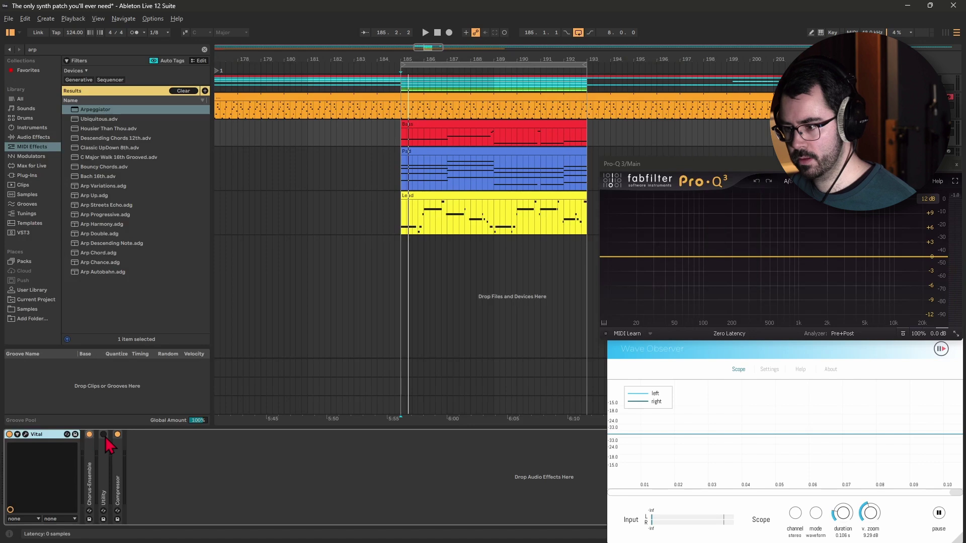
pyautogui.doubleClick(103, 459)
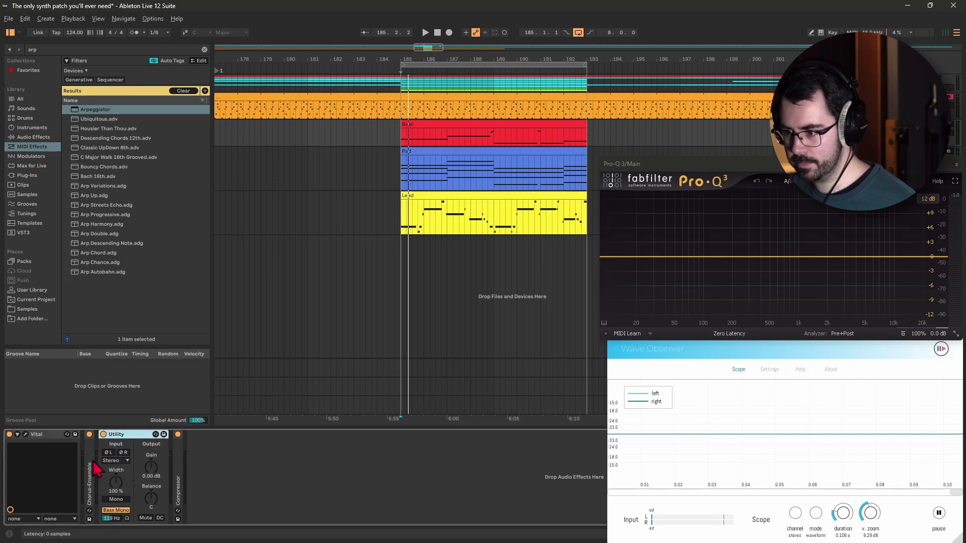
pyautogui.doubleClick(89, 463)
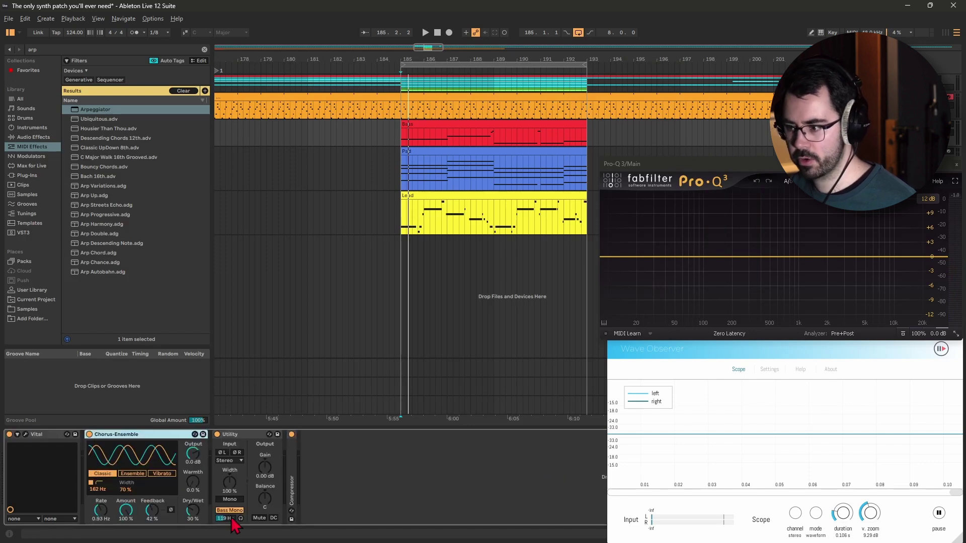
# Play the processed bass with the full mix and fold the Chorus-Ensemble and Utility devices again.
pyautogui.press('space')
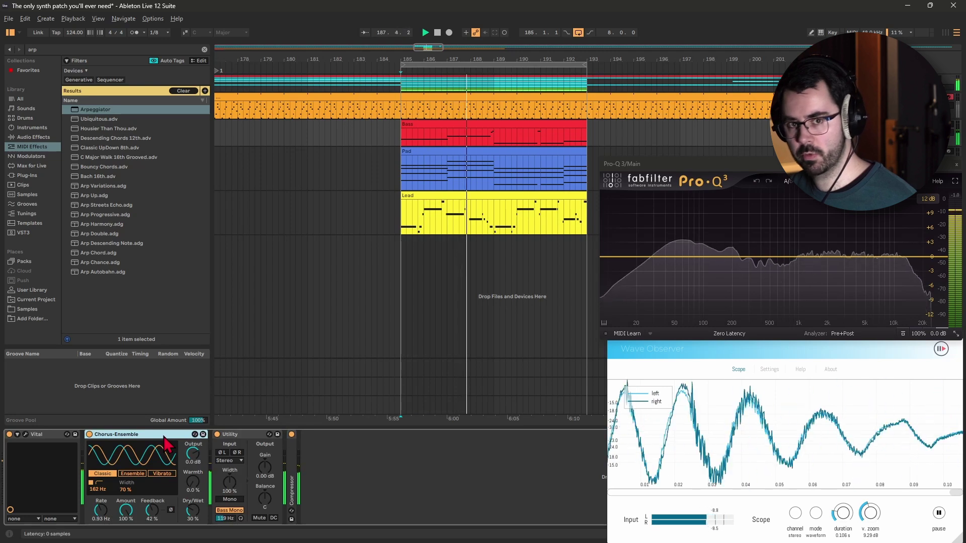
pyautogui.doubleClick(164, 435)
pyautogui.doubleClick(141, 436)
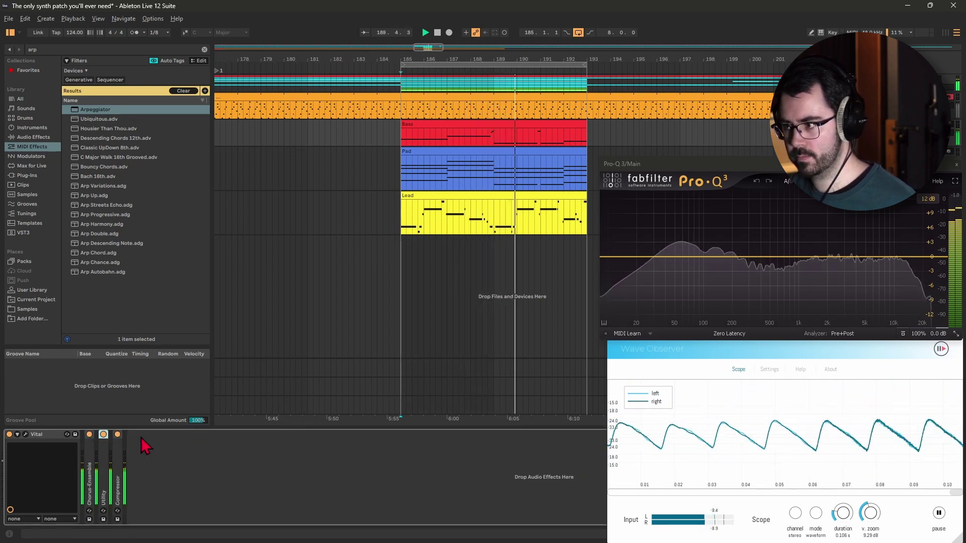
pyautogui.press('space')
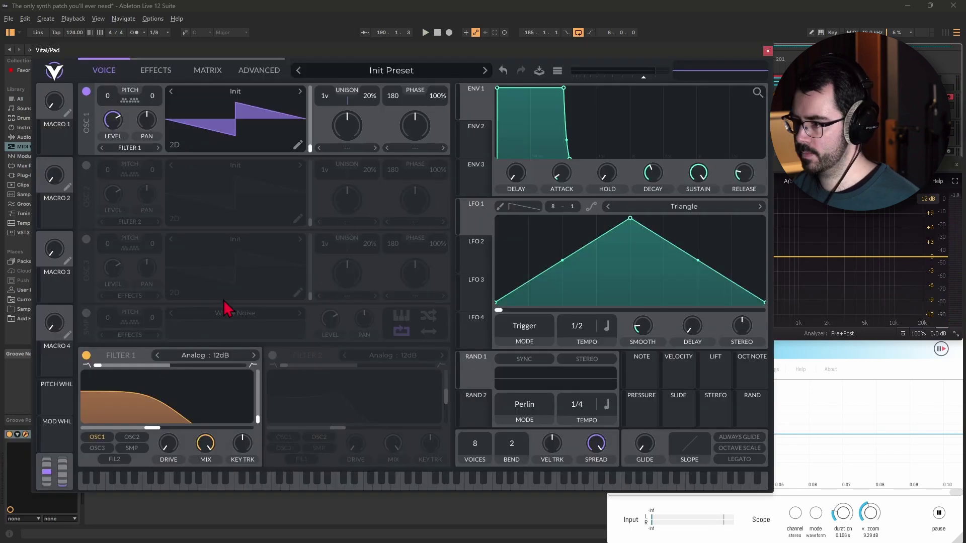
# Audition the unmodulated pad and assign Envelope 2 to Filter 1's cutoff in the Pad track's Vital.
pyautogui.press('space')
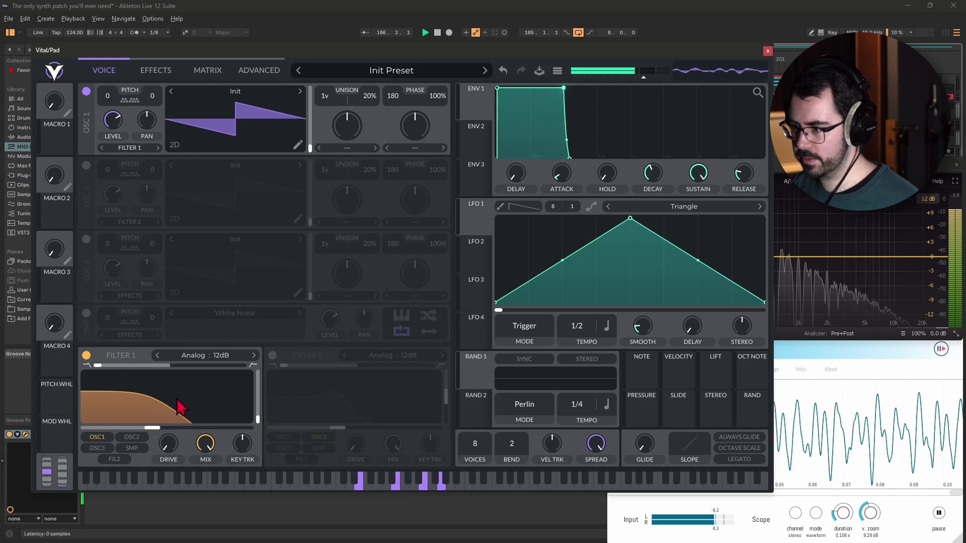
pyautogui.press('space')
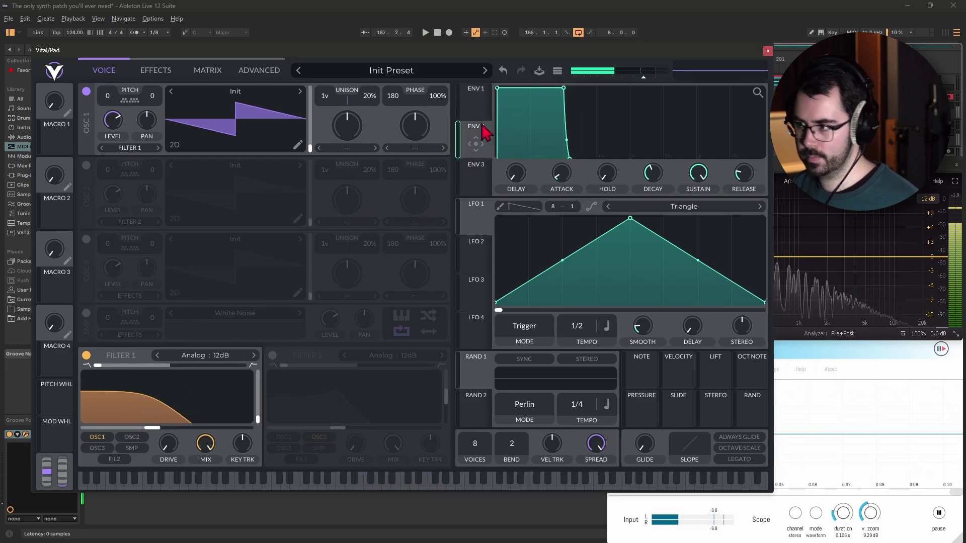
pyautogui.moveTo(476, 143); pyautogui.dragTo(151, 418)
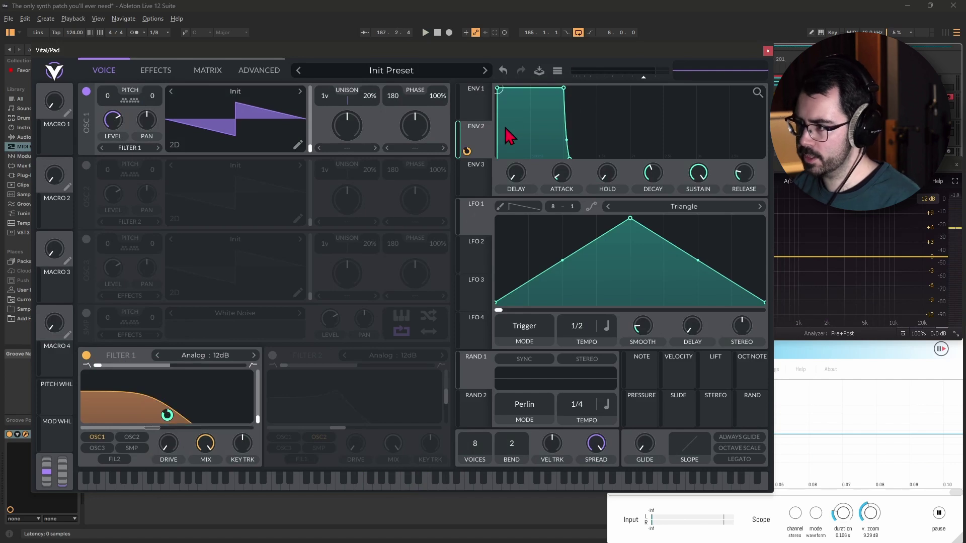
# Lengthen the pad's Envelope 2 attack and decay, drop its sustain to zero, and audition the filter swell.
pyautogui.moveTo(560, 173)
pyautogui.mouseDown()
pyautogui.moveTo(565, 166)
pyautogui.moveTo(570, 179)
pyautogui.mouseUp()
pyautogui.moveTo(651, 176); pyautogui.dragTo(667, 179)
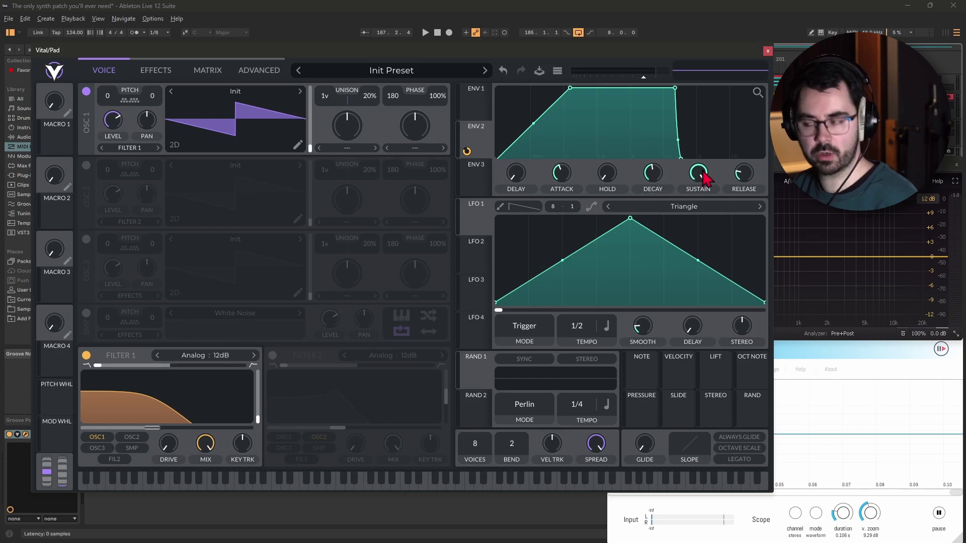
pyautogui.moveTo(704, 177); pyautogui.dragTo(712, 315)
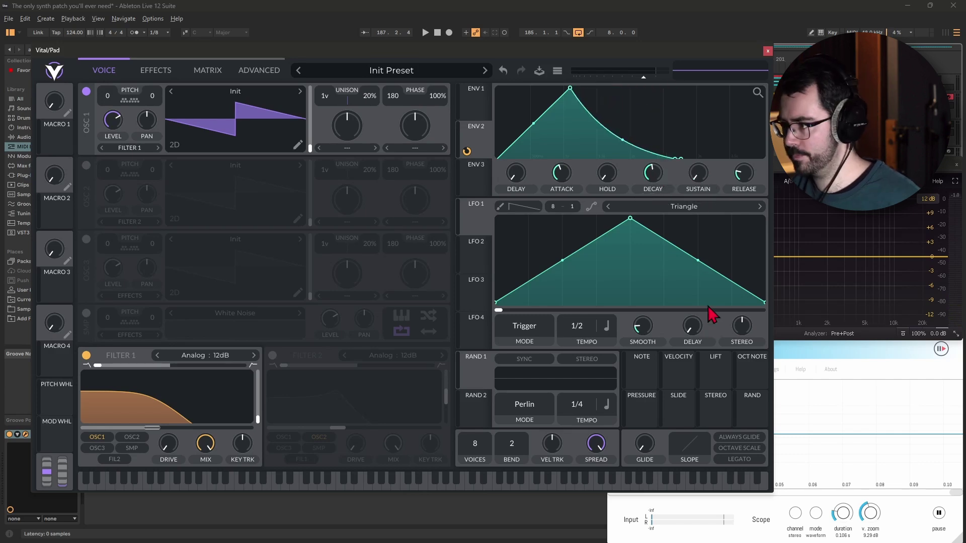
pyautogui.press('space')
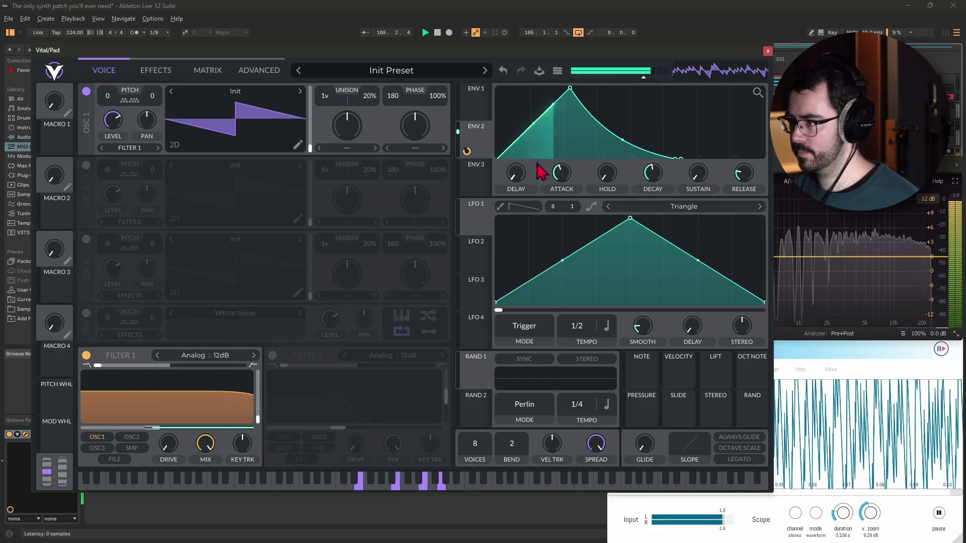
pyautogui.press('space')
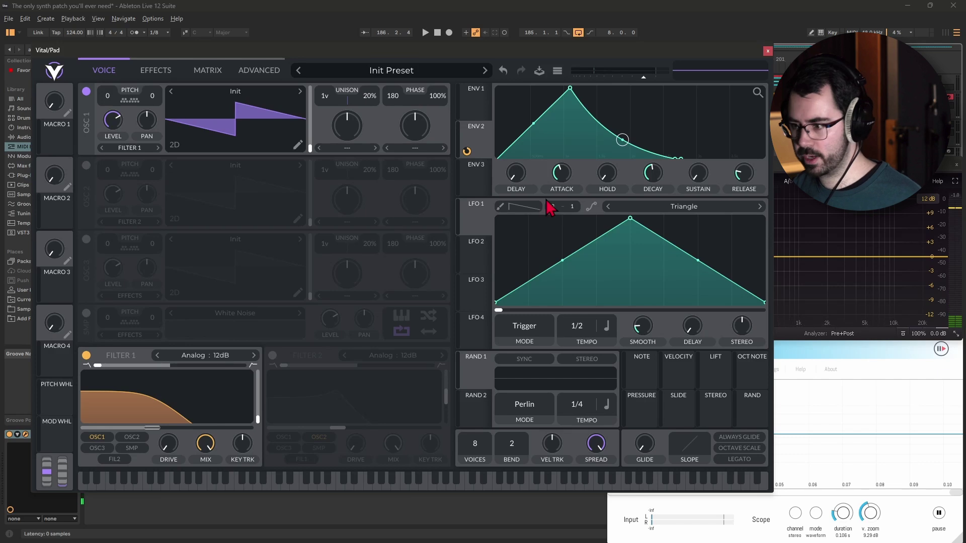
# Lower the pad's Filter 1 cutoff to about -41.3 semitones and reduce Envelope 2's modulation amount during playback.
pyautogui.moveTo(163, 427)
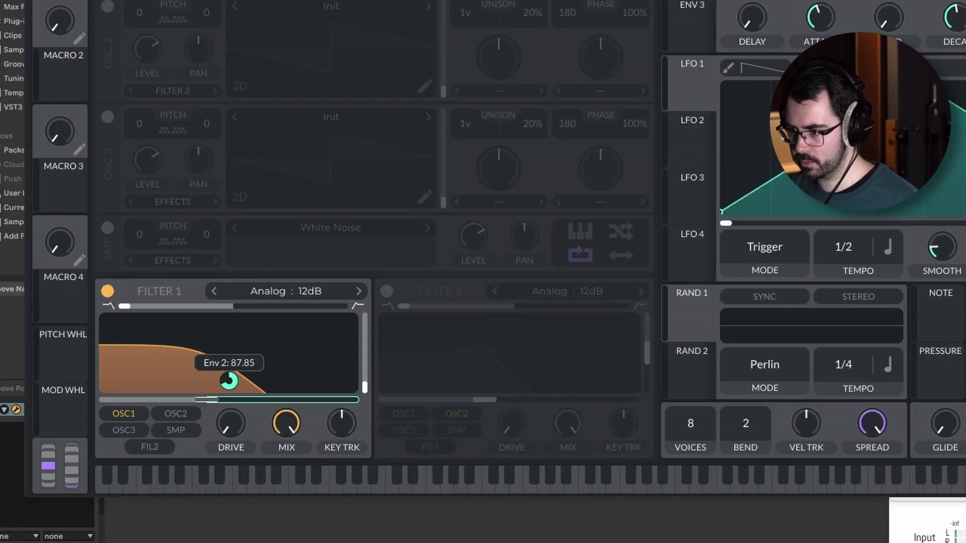
pyautogui.moveTo(214, 400); pyautogui.dragTo(125, 404)
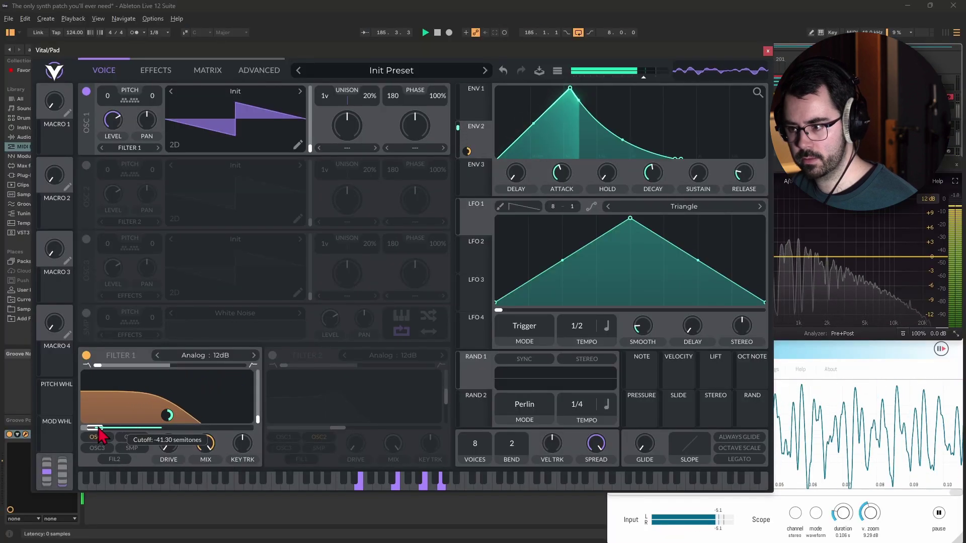
pyautogui.moveTo(170, 415); pyautogui.dragTo(169, 425)
pyautogui.press('space')
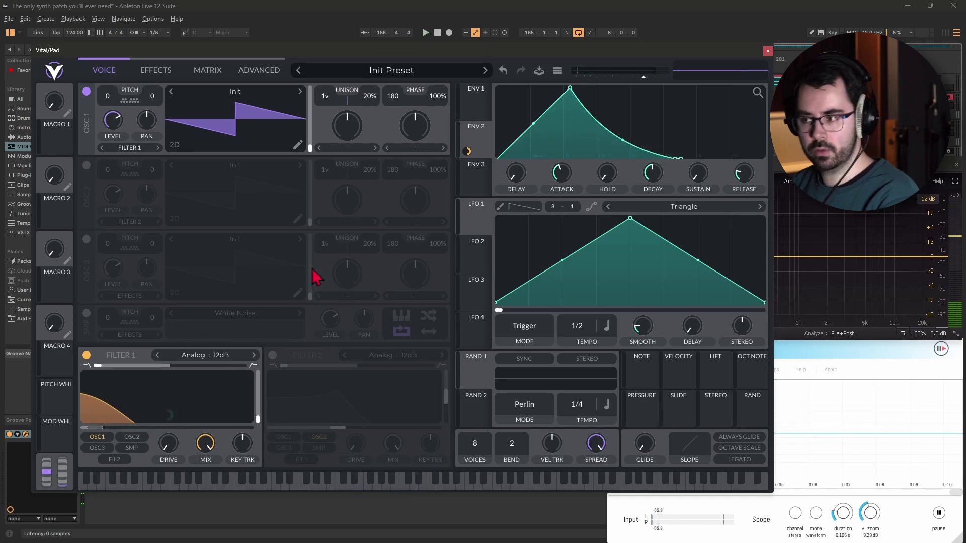
# Lengthen Envelope 1's release in the Pad track's Vital and audition how the chords fade out.
pyautogui.click(484, 103)
pyautogui.moveTo(744, 179)
pyautogui.mouseDown()
pyautogui.moveTo(748, 162)
pyautogui.moveTo(749, 177)
pyautogui.mouseUp()
pyautogui.press('space')
pyautogui.press('space')
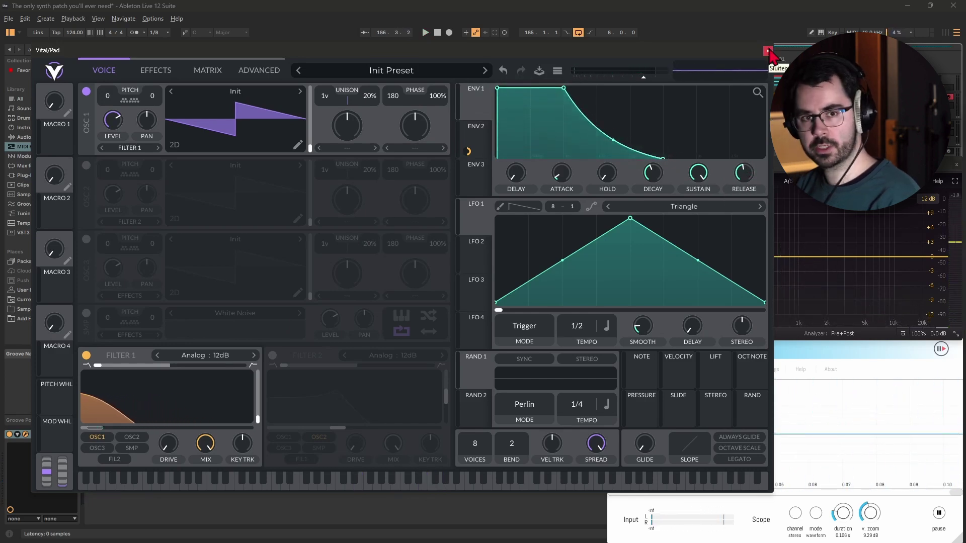
# Close the Pad track's Vital and open the Pad clip to examine its chord notes.
pyautogui.click(768, 51)
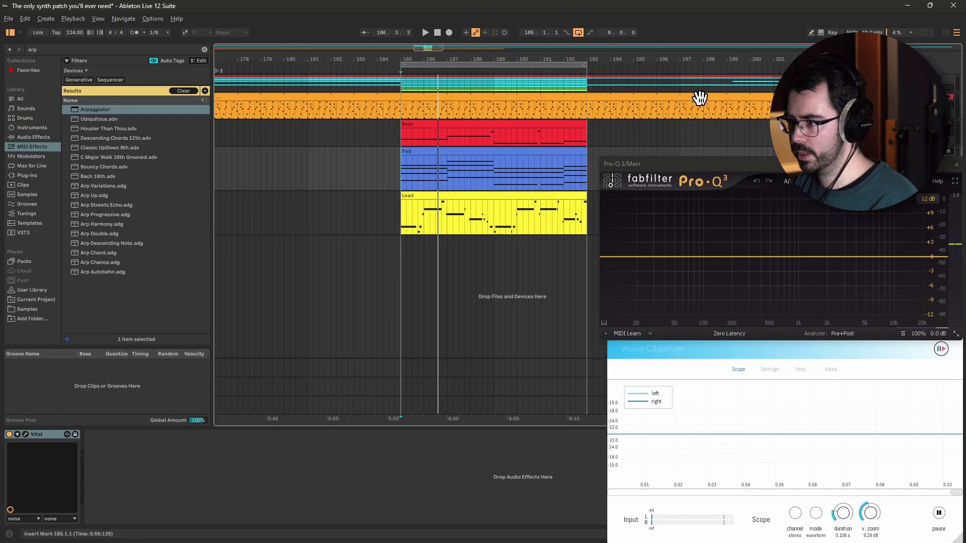
pyautogui.doubleClick(443, 156)
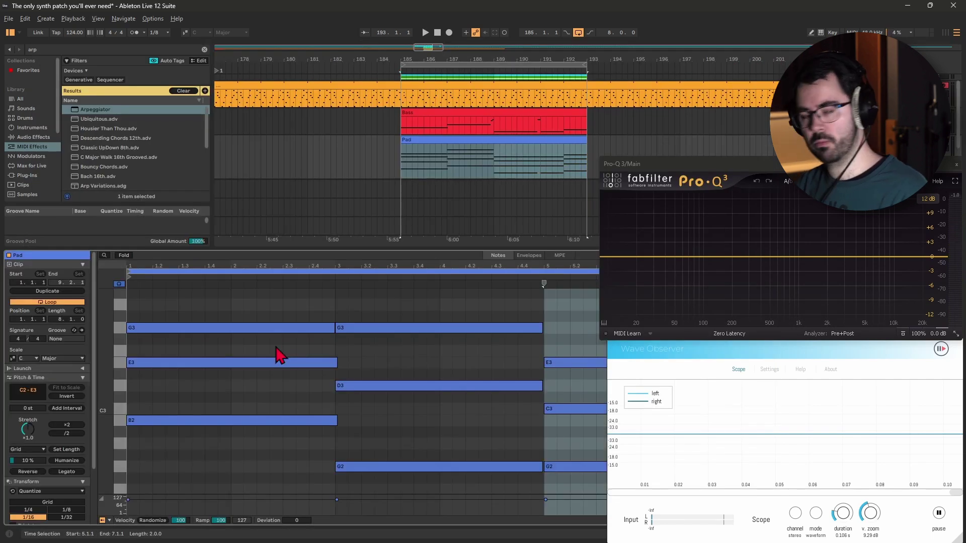
pyautogui.press('space')
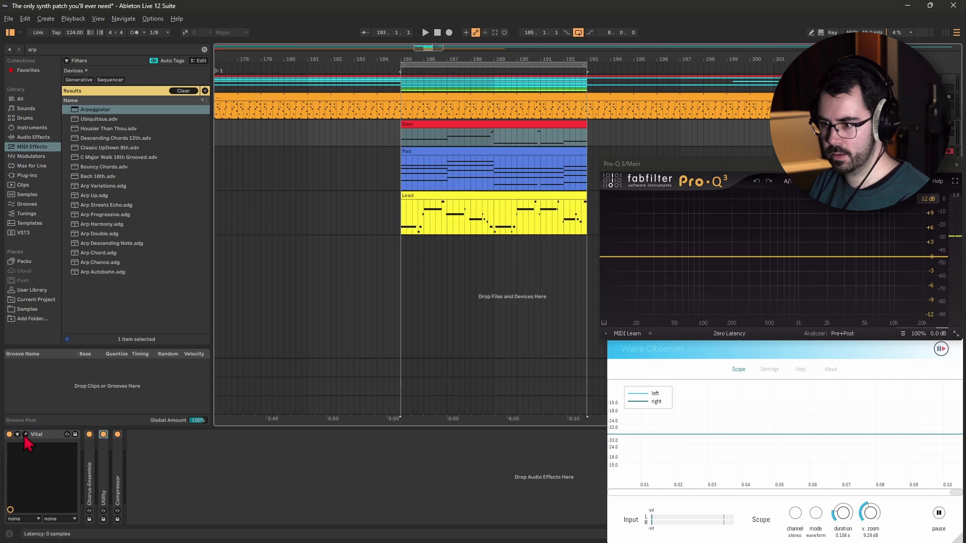
# Reopen the Bass track's Vital and raise the envelope release.
pyautogui.click(26, 435)
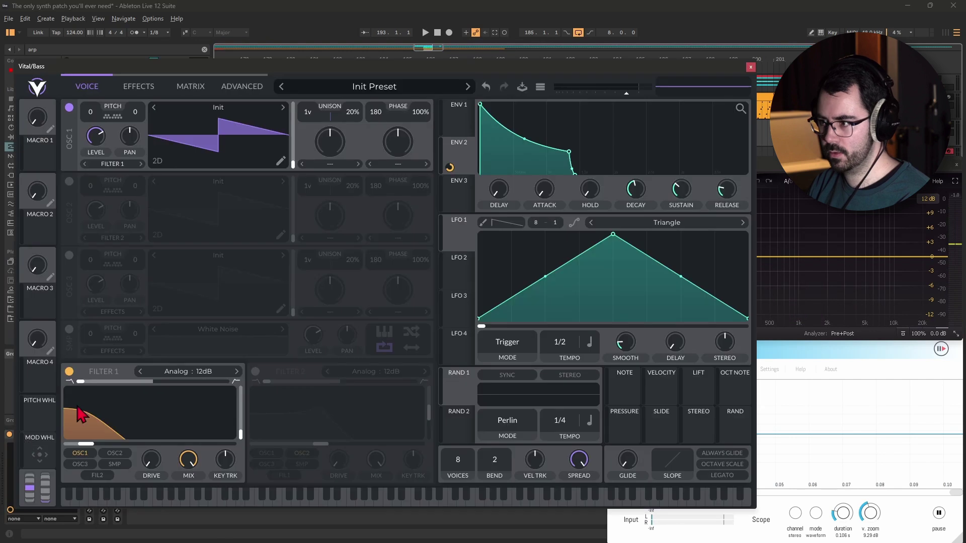
pyautogui.moveTo(725, 198); pyautogui.dragTo(733, 179)
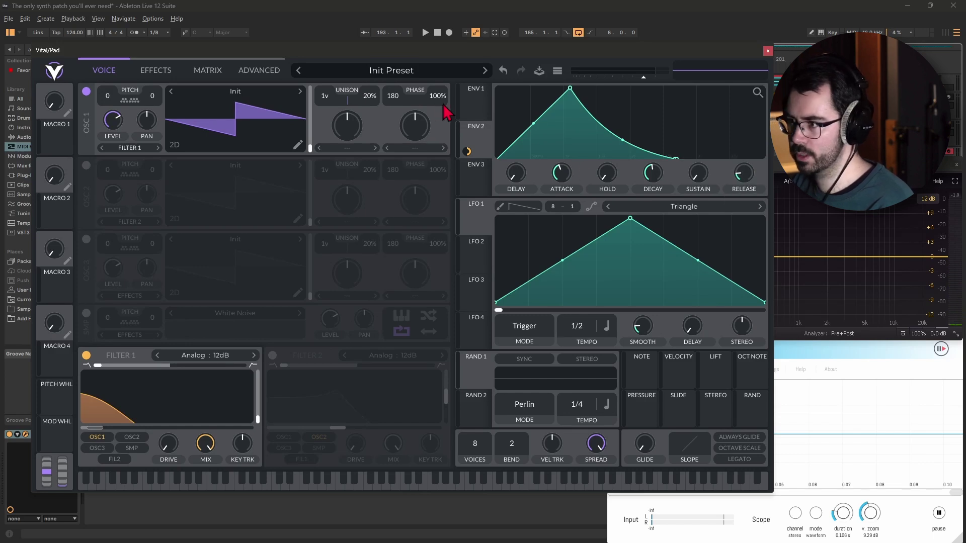
# Check Envelope 1 in the Pad track's Vital, then shorten Envelope 2's attack and audition the pad.
pyautogui.click(478, 93)
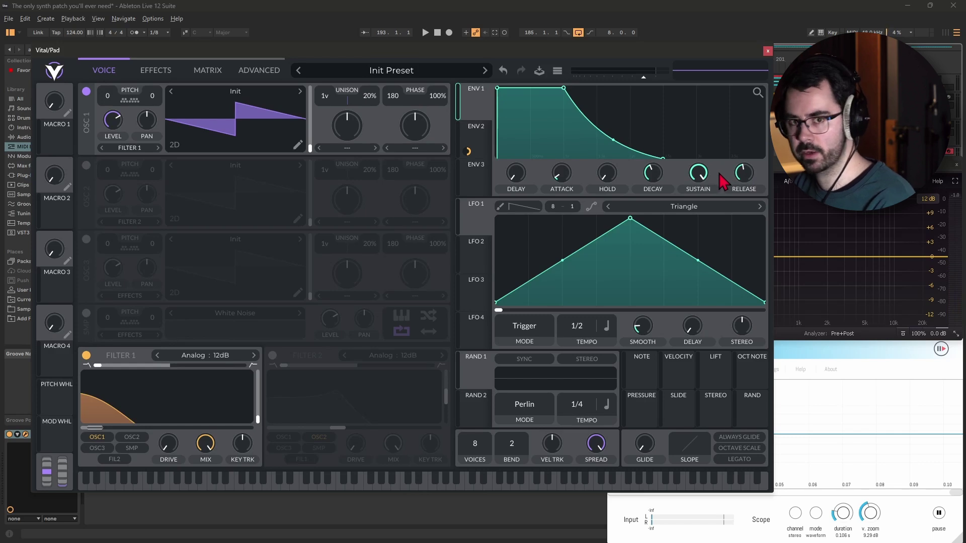
pyautogui.click(477, 135)
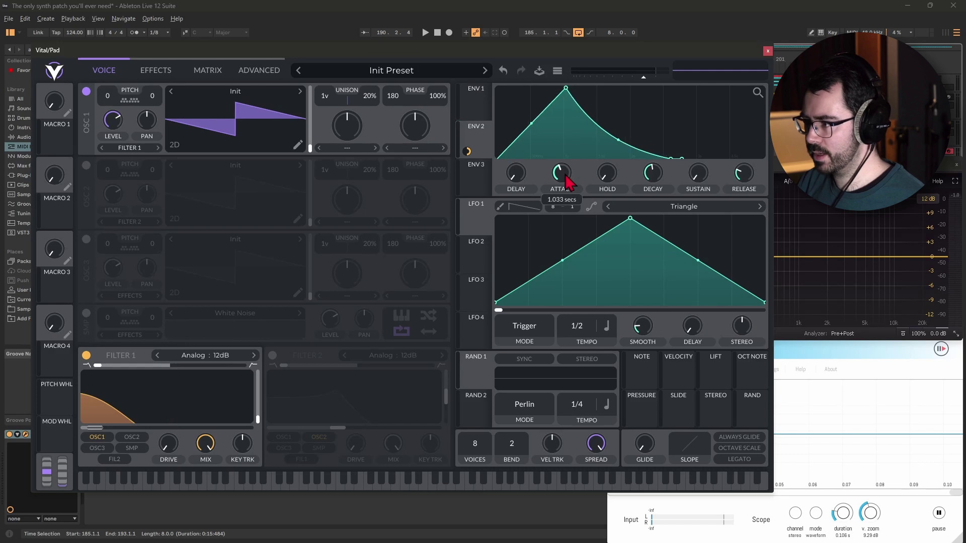
pyautogui.moveTo(562, 173); pyautogui.dragTo(563, 175)
pyautogui.press('space')
pyautogui.press('space')
# Set the pad's Envelope 2 decay to about 1.85 seconds and audition the change.
pyautogui.moveTo(648, 179); pyautogui.dragTo(658, 184)
pyautogui.press('space')
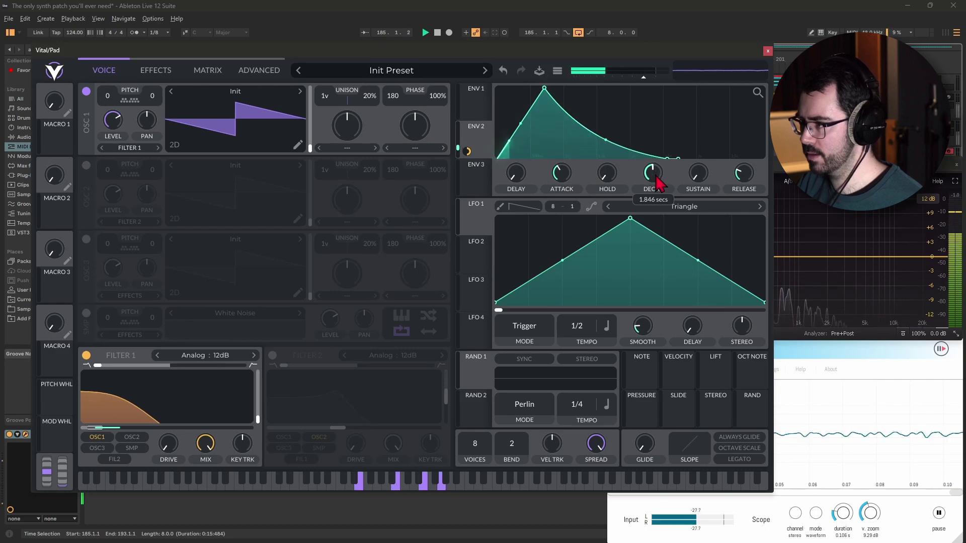
pyautogui.press('space')
# Raise the pad's Filter 1 cutoff to about -30.1 semitones during playback, then close Vital and play the full mix.
pyautogui.moveTo(126, 428)
pyautogui.mouseDown()
pyautogui.moveTo(97, 431)
pyautogui.moveTo(112, 432)
pyautogui.mouseUp()
pyautogui.press('space')
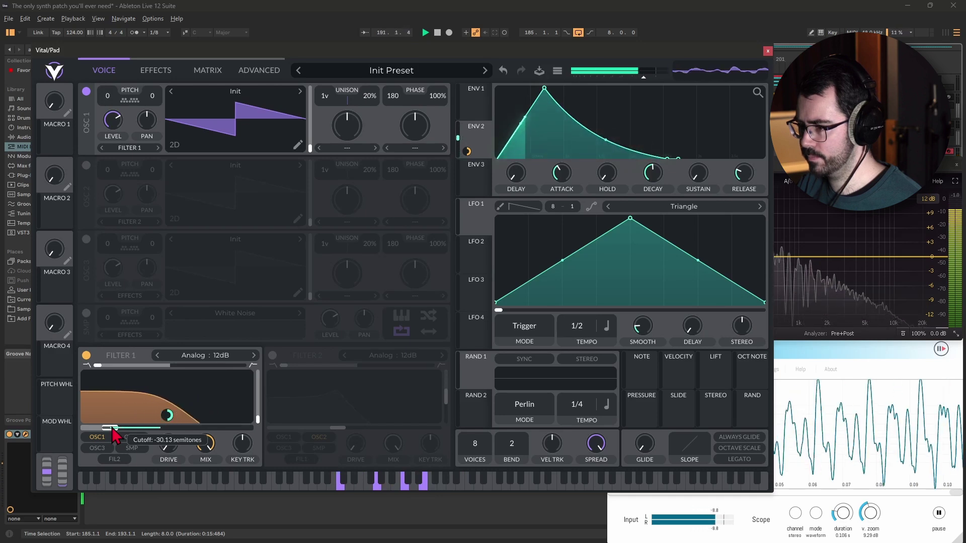
pyautogui.press('space')
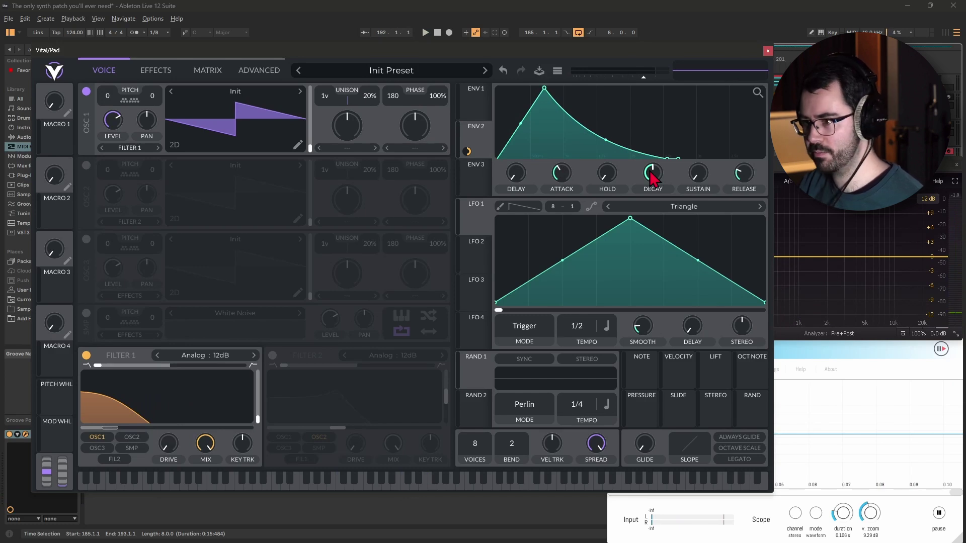
pyautogui.click(768, 51)
pyautogui.press('space')
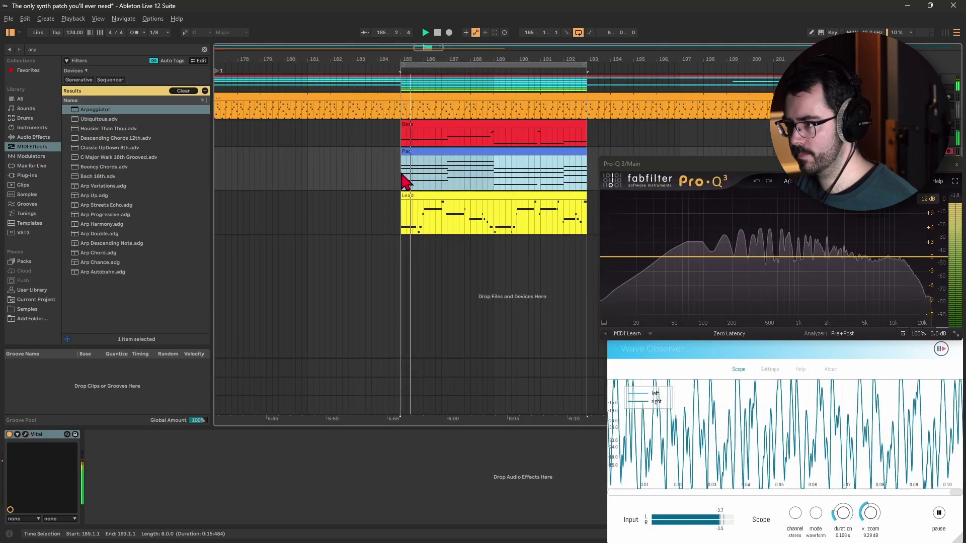
# Reopen the Pad track's Vital, lengthen Envelope 2's decay to about 4.09 seconds and adjust Filter 1's cutoff modulation during playback.
pyautogui.click(26, 435)
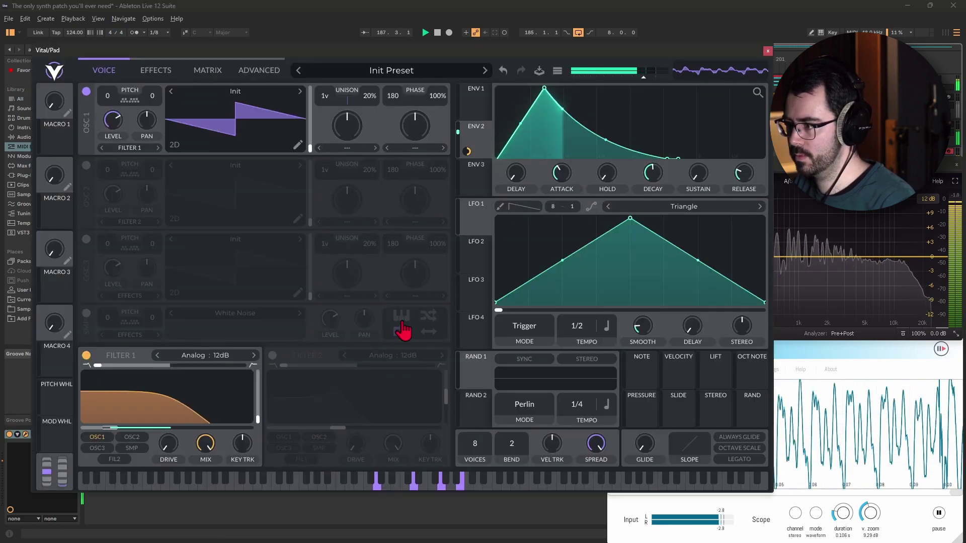
pyautogui.moveTo(654, 178); pyautogui.dragTo(657, 177)
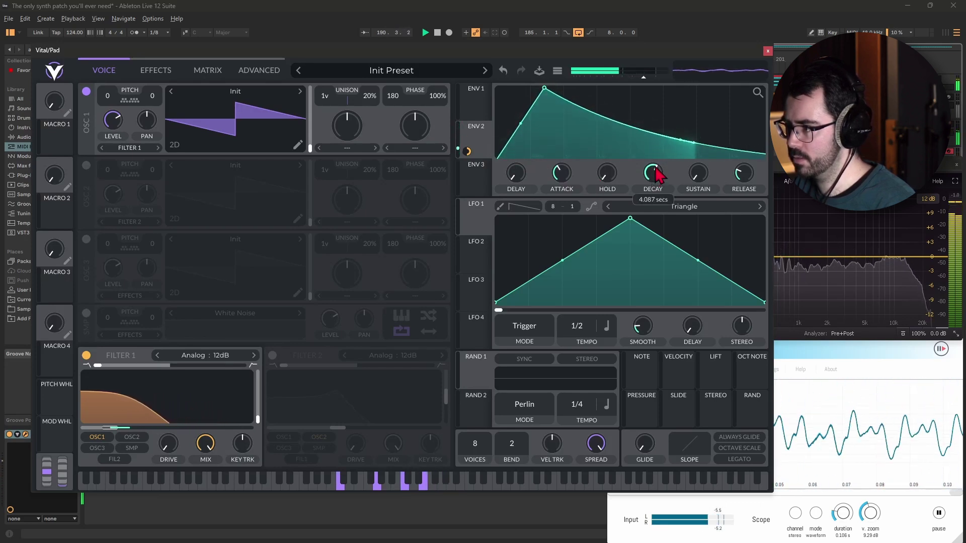
pyautogui.moveTo(112, 428)
pyautogui.moveTo(173, 427); pyautogui.dragTo(173, 439)
# Lower the pad's output volume to about -9.06 dB, stop playback and close Vital.
pyautogui.moveTo(645, 80); pyautogui.dragTo(639, 85)
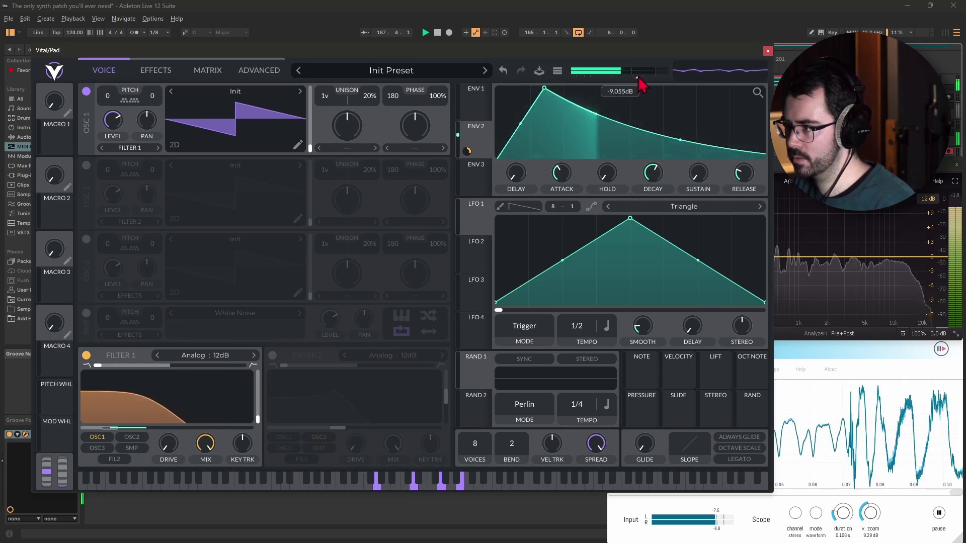
pyautogui.moveTo(653, 177)
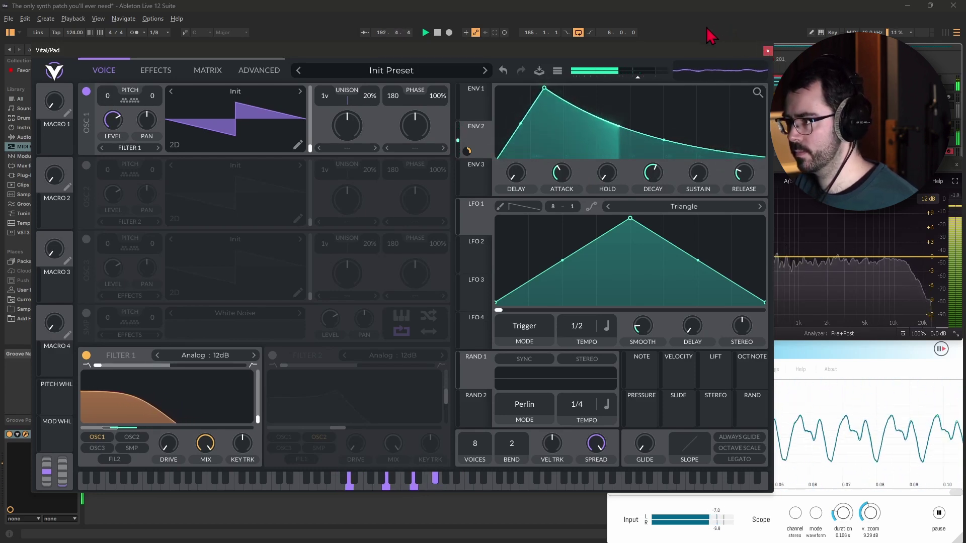
pyautogui.press('space')
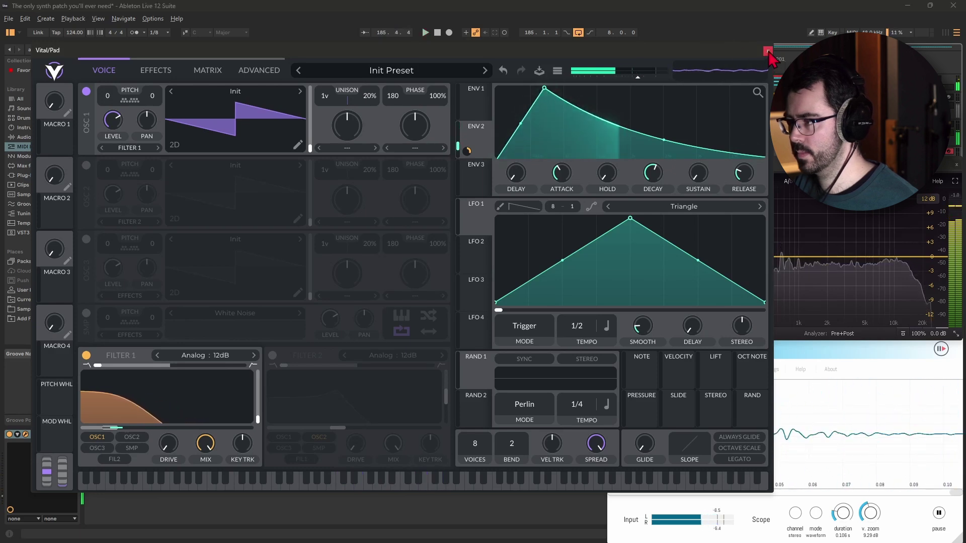
pyautogui.click(768, 51)
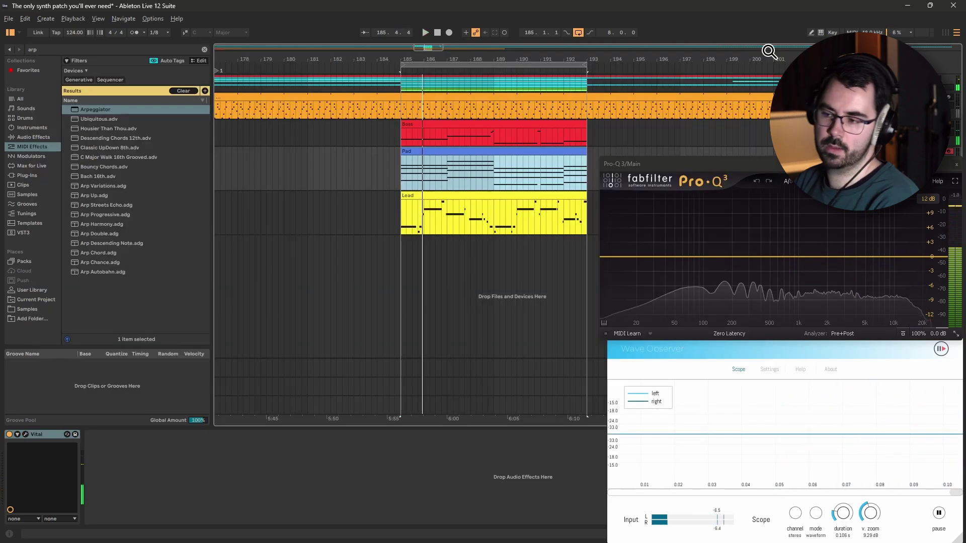
# Reopen the pad's Vital, set Oscillator 1 to 3 unison voices, adjust the unison detune and audition it.
pyautogui.click(25, 434)
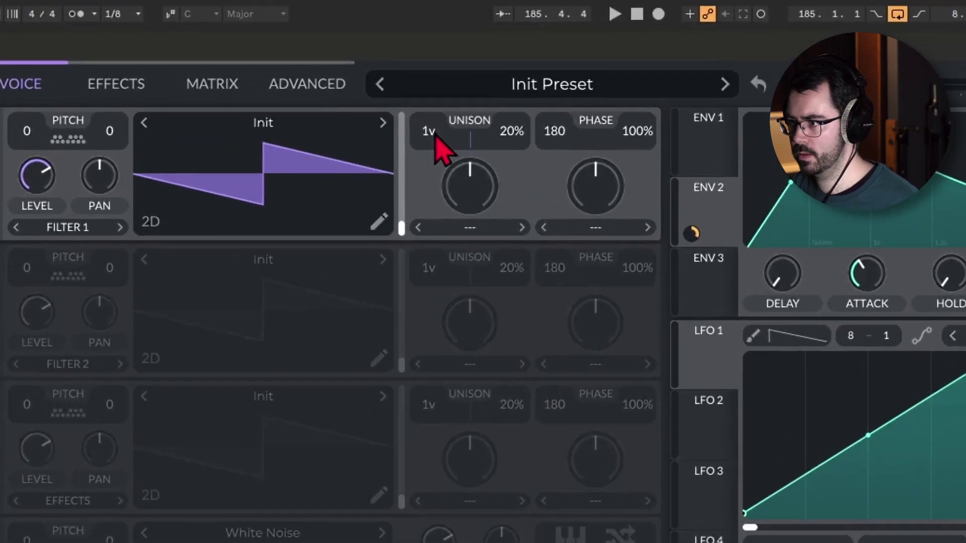
pyautogui.moveTo(429, 139); pyautogui.dragTo(434, 125)
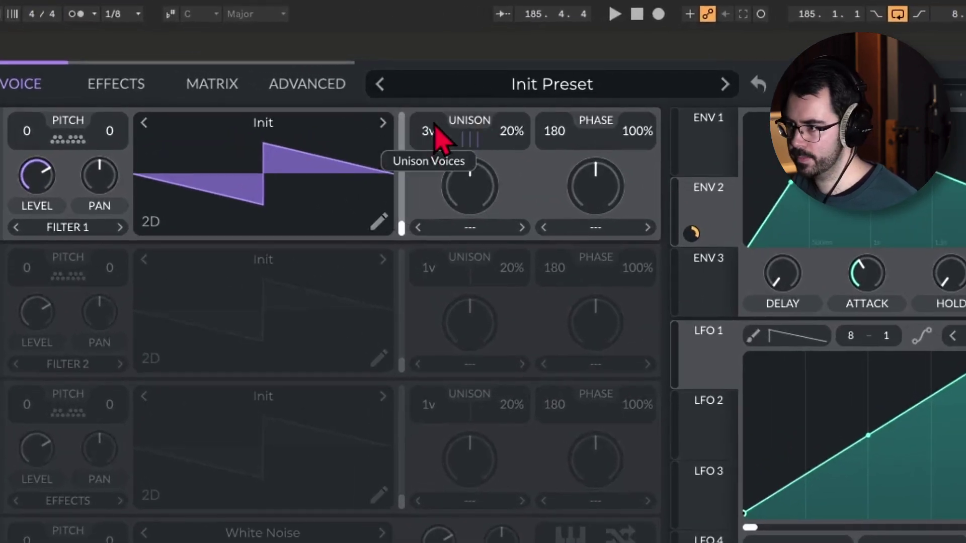
pyautogui.moveTo(511, 132)
pyautogui.mouseDown()
pyautogui.moveTo(528, 81)
pyautogui.moveTo(527, 132)
pyautogui.moveTo(535, 113)
pyautogui.moveTo(522, 146)
pyautogui.moveTo(527, 55)
pyautogui.moveTo(519, 138)
pyautogui.mouseUp()
pyautogui.press('space')
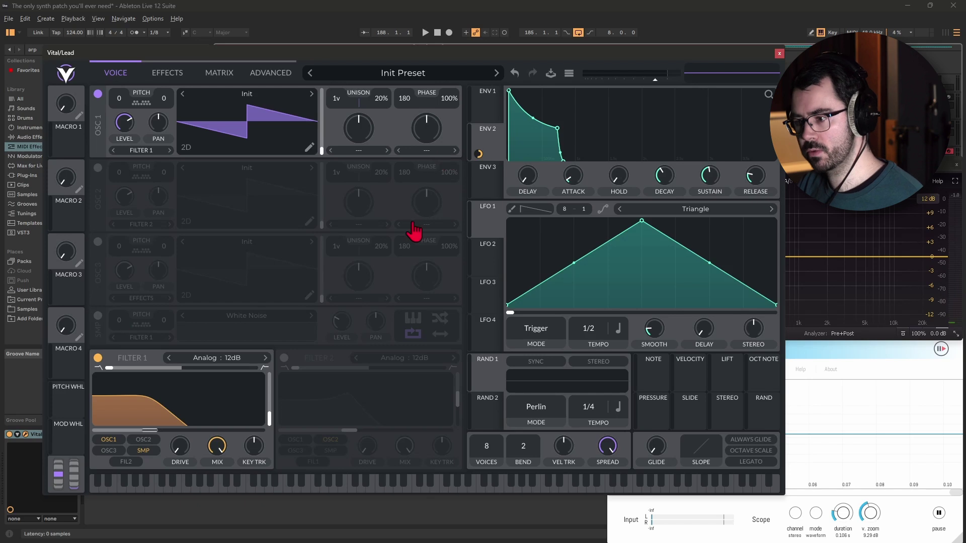
# Audition the lead patch, drop Envelope 2's sustain to zero and play it again to compare.
pyautogui.press('space')
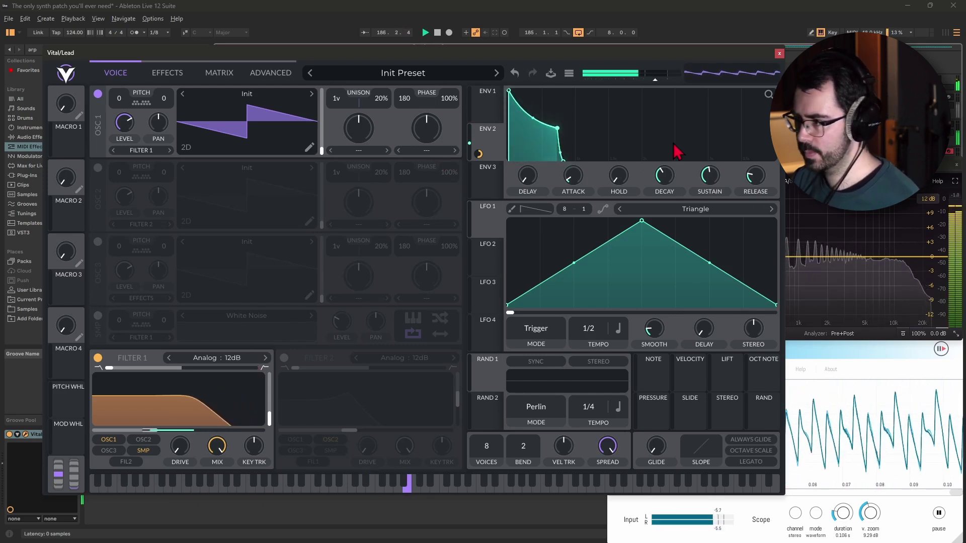
pyautogui.press('space')
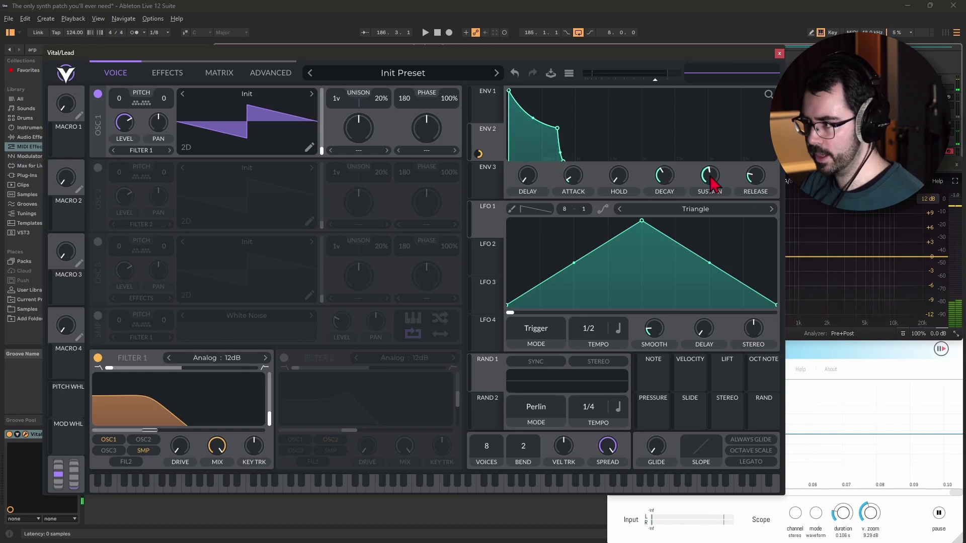
pyautogui.moveTo(712, 182); pyautogui.dragTo(719, 231)
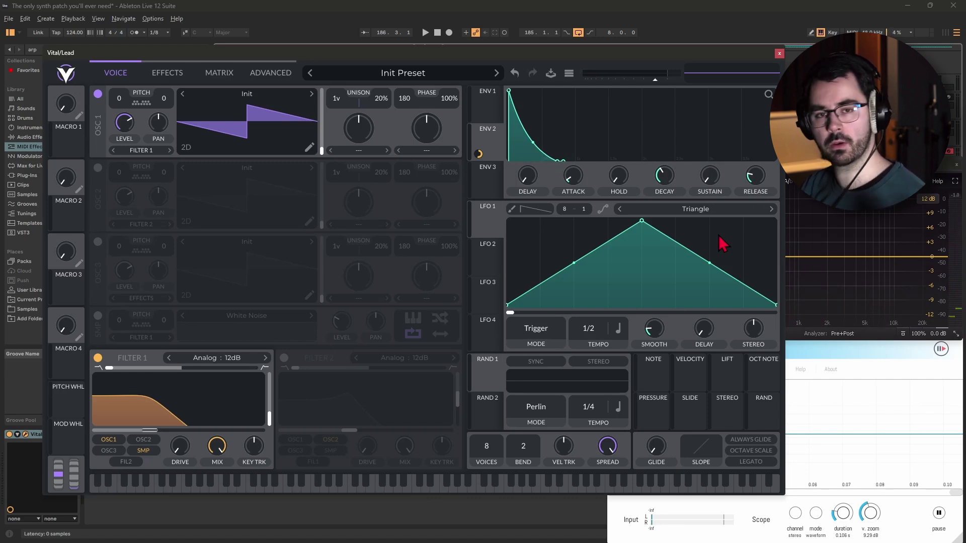
pyautogui.press('space')
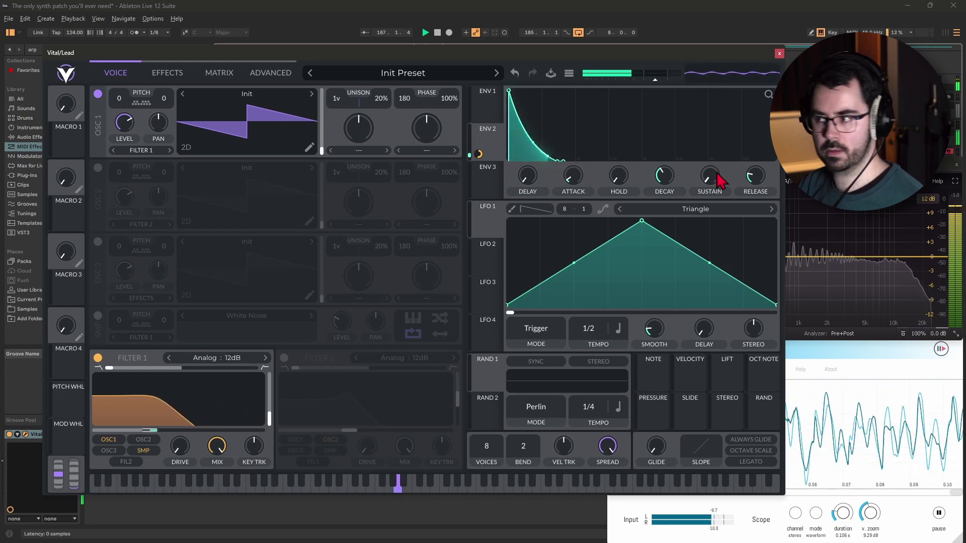
pyautogui.press('space')
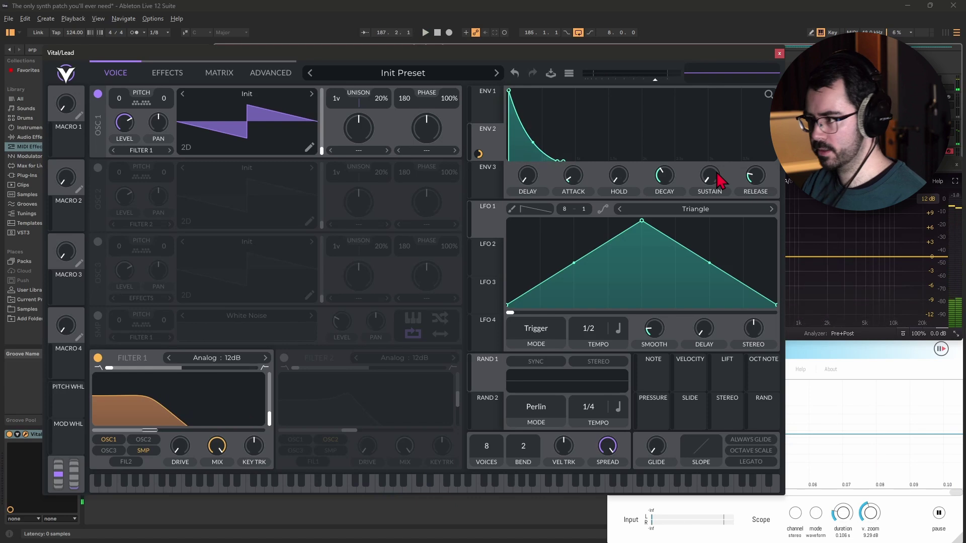
# Raise the lead's Envelope 2 sustain to maximum and audition how the filter stays open.
pyautogui.moveTo(723, 180); pyautogui.dragTo(745, 88)
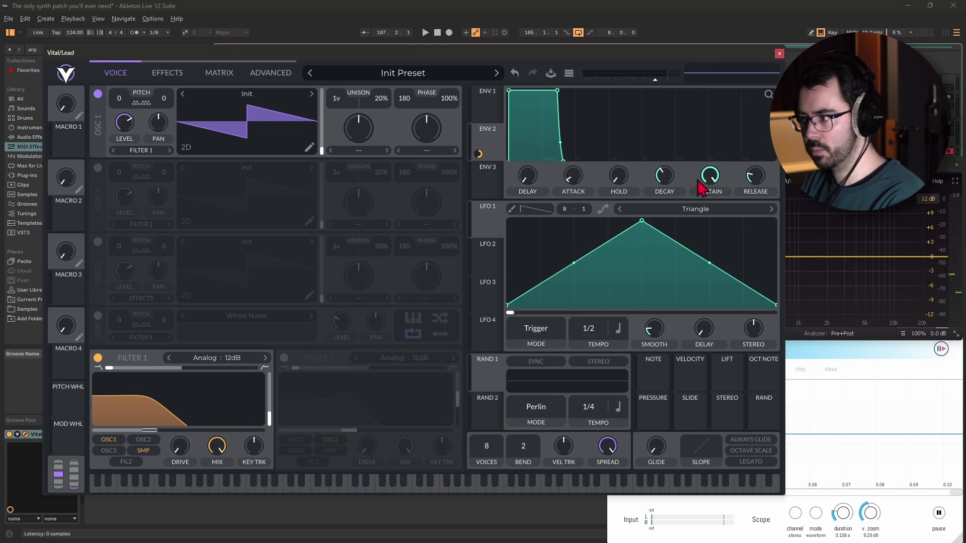
pyautogui.press('space')
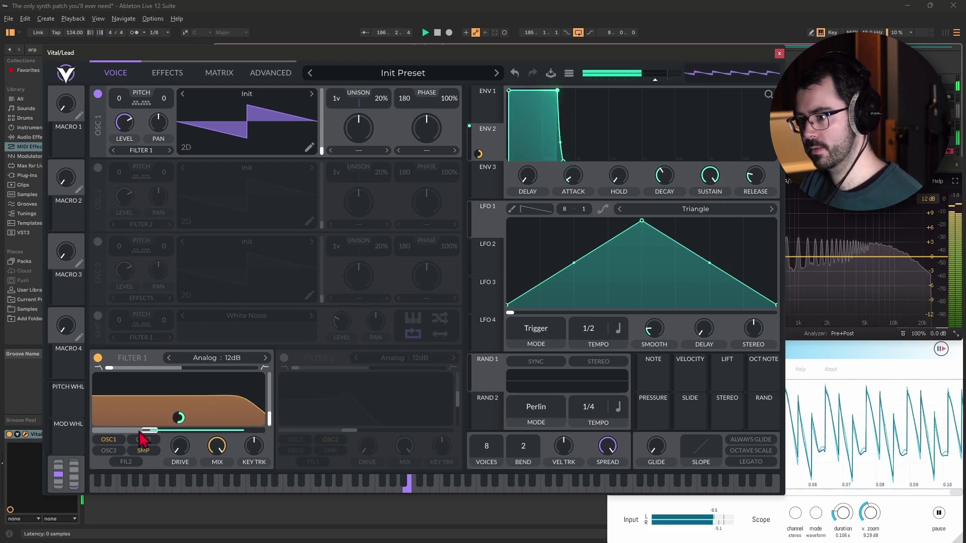
pyautogui.press('space')
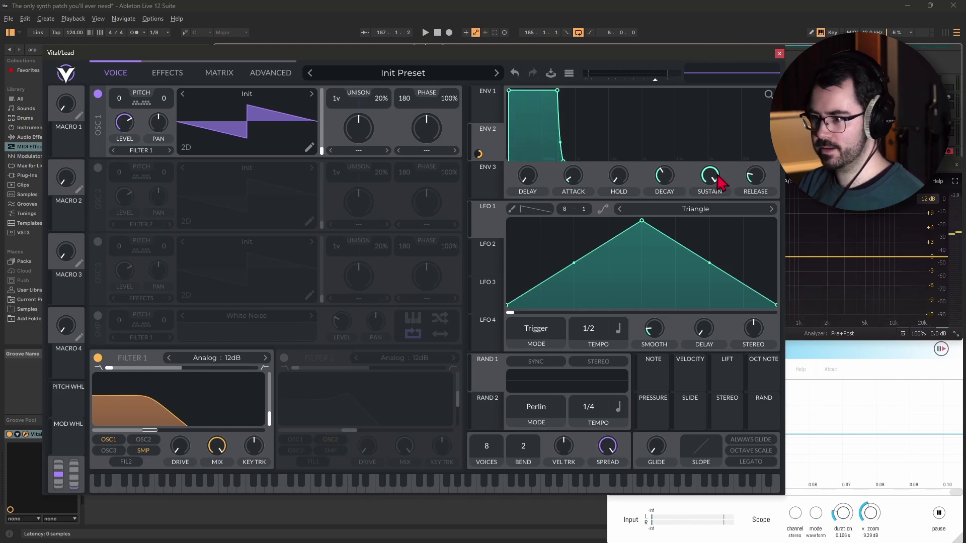
# Bring the lead's Envelope 2 sustain down to about 0.35 and shorten its decay, auditioning between adjustments.
pyautogui.moveTo(715, 188); pyautogui.dragTo(713, 222)
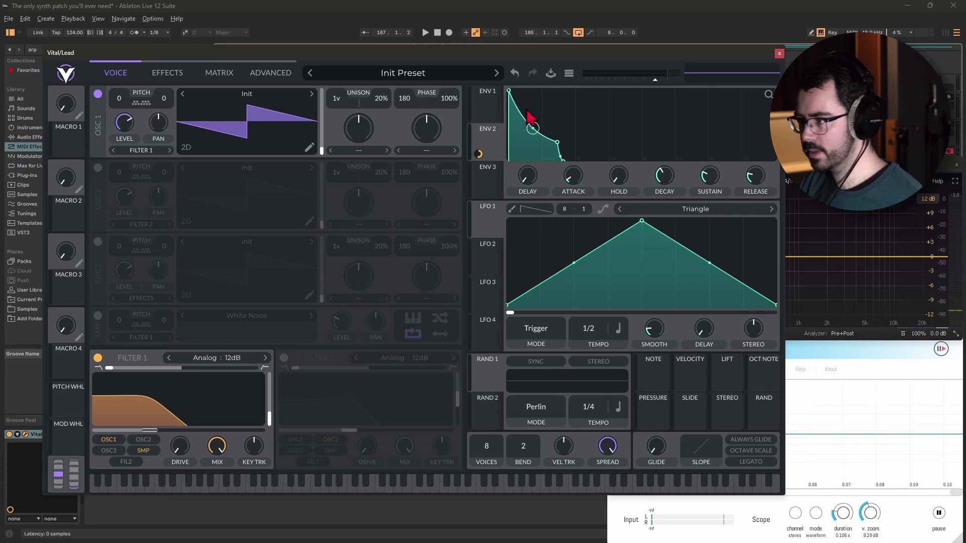
pyautogui.press('space')
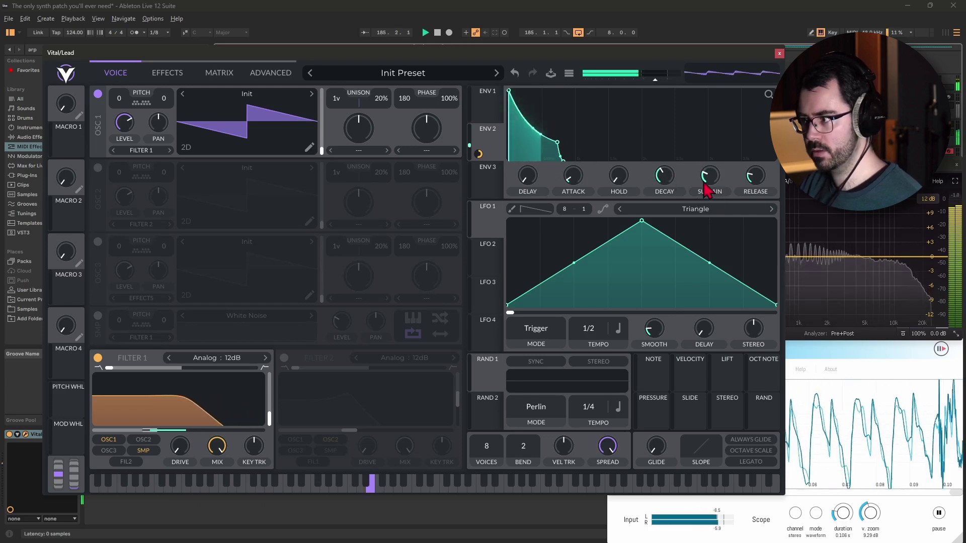
pyautogui.press('space')
pyautogui.moveTo(664, 178); pyautogui.dragTo(675, 199)
pyautogui.press('space')
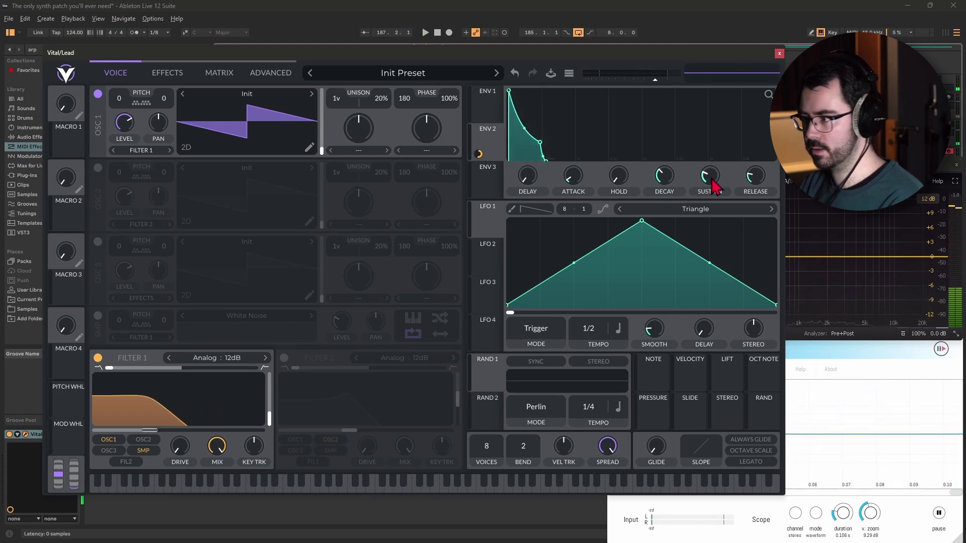
pyautogui.moveTo(725, 185); pyautogui.dragTo(714, 206)
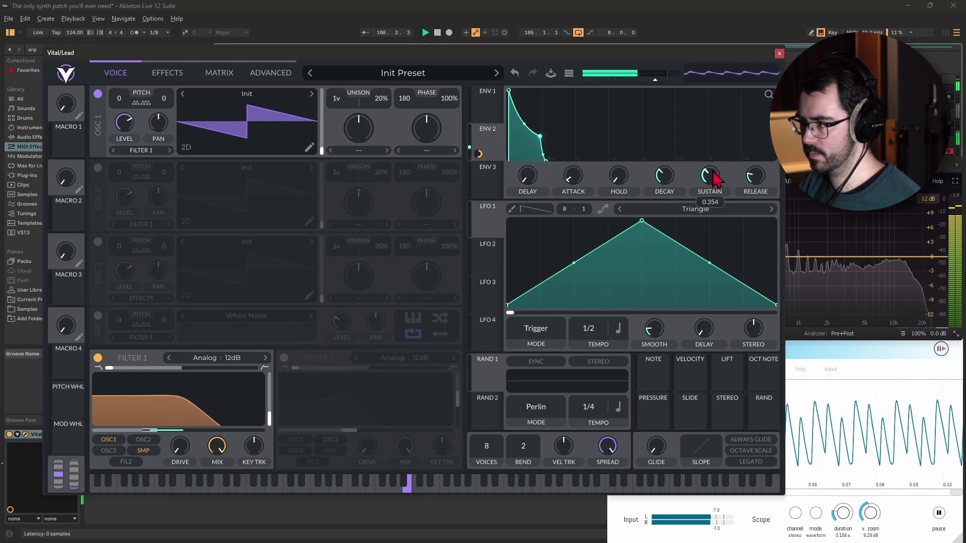
pyautogui.moveTo(717, 177); pyautogui.dragTo(717, 182)
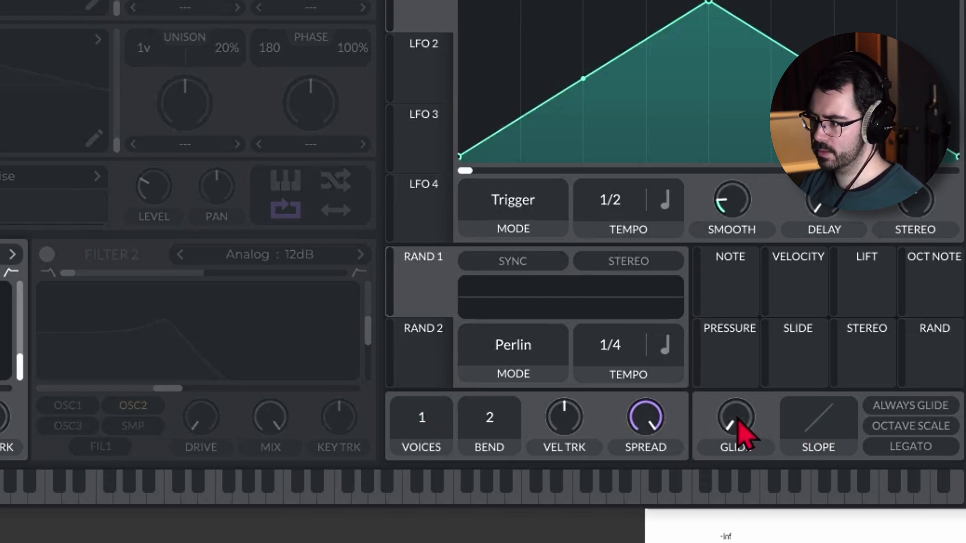
# Add a small amount of glide to the lead and enable Legato during playback, then close Vital.
pyautogui.moveTo(740, 422); pyautogui.dragTo(744, 412)
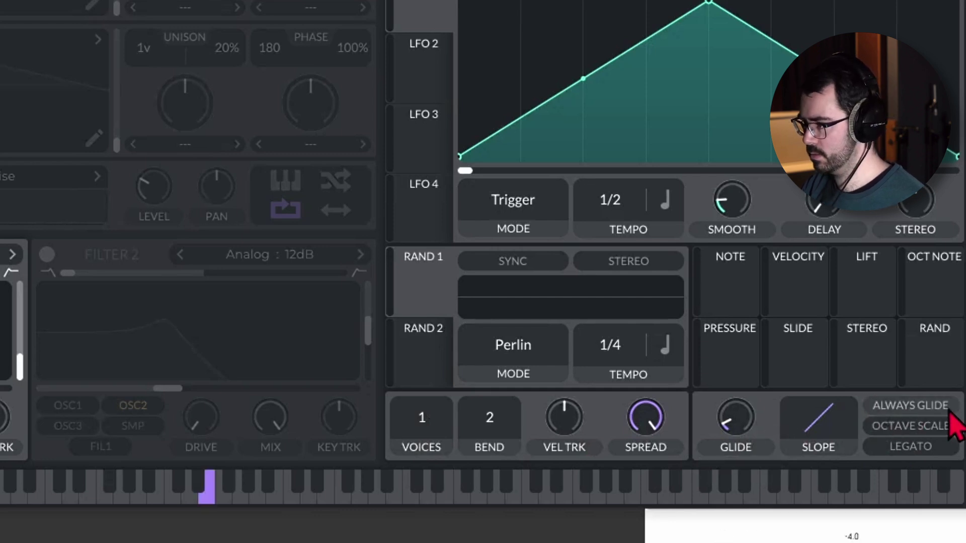
pyautogui.click(927, 447)
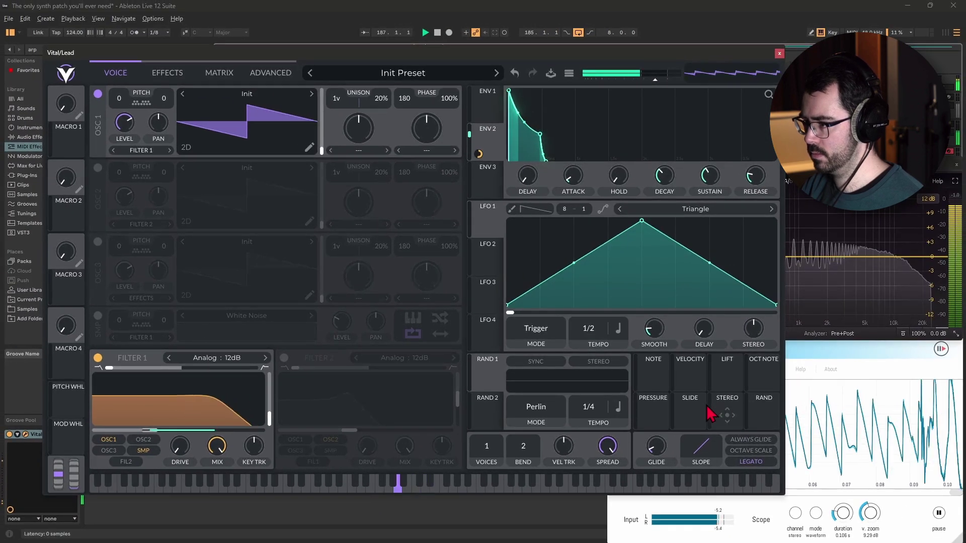
pyautogui.click(779, 53)
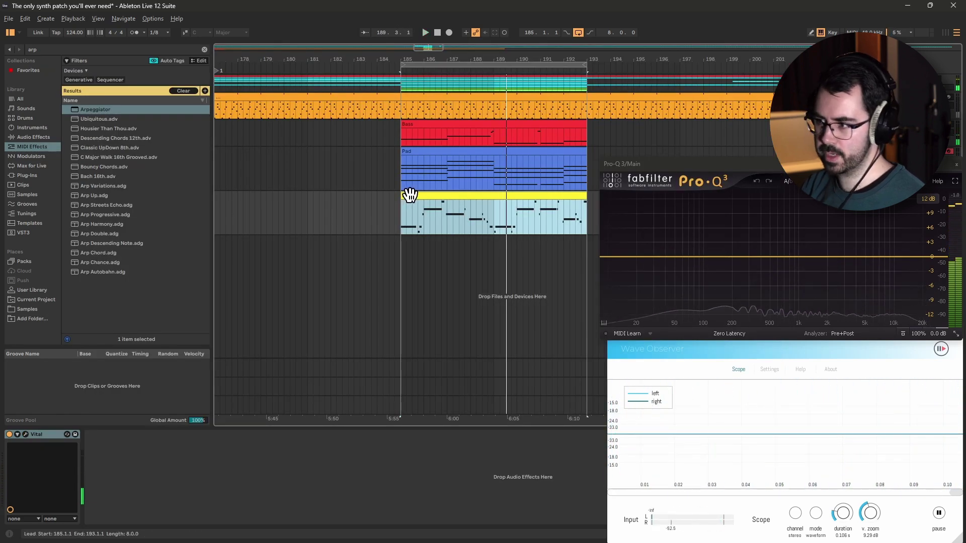
# In the Lead clip's notes, trim the long B2 to end just before D3 and audition the glide between notes.
pyautogui.doubleClick(408, 203)
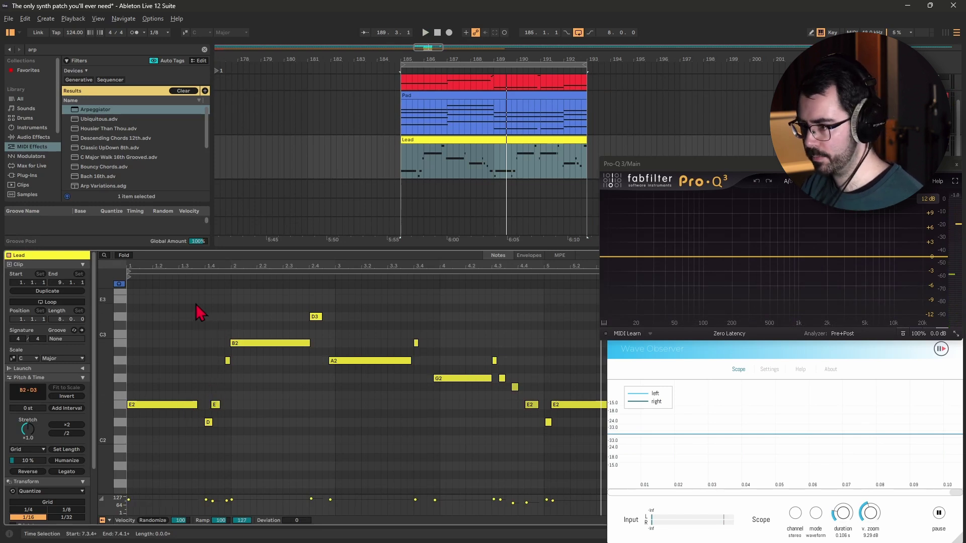
pyautogui.press('space')
pyautogui.scroll(5, 218, 371)
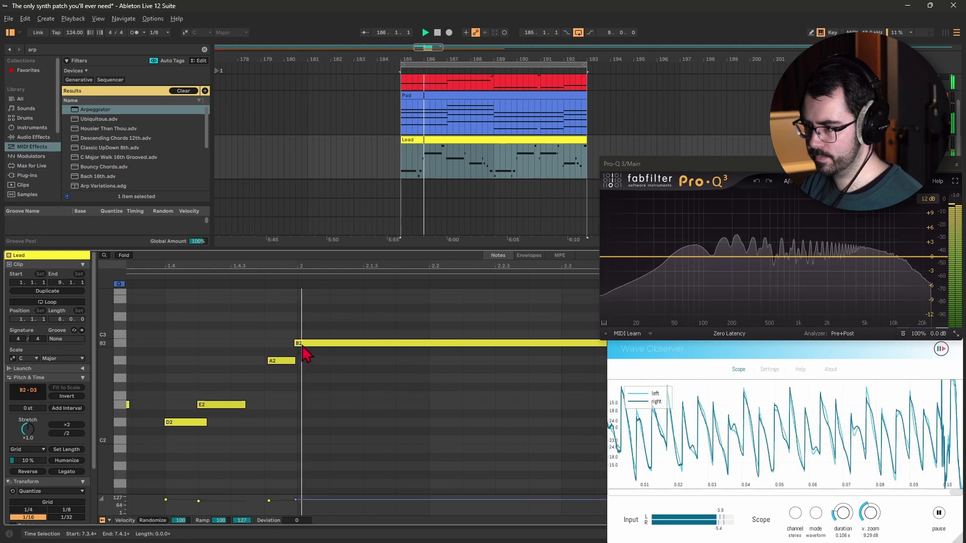
pyautogui.scroll(-5, 296, 354)
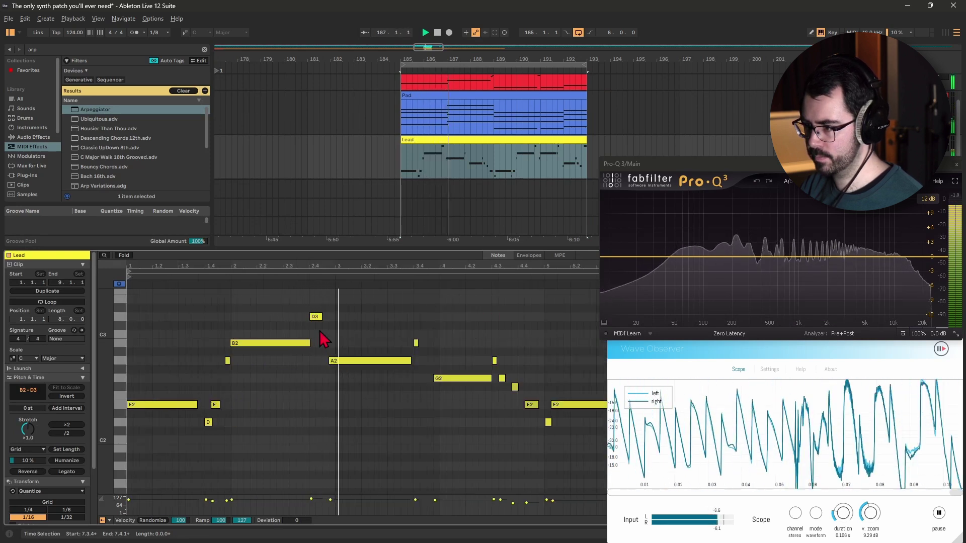
pyautogui.scroll(3, 310, 349)
pyautogui.click(305, 344)
pyautogui.press('space')
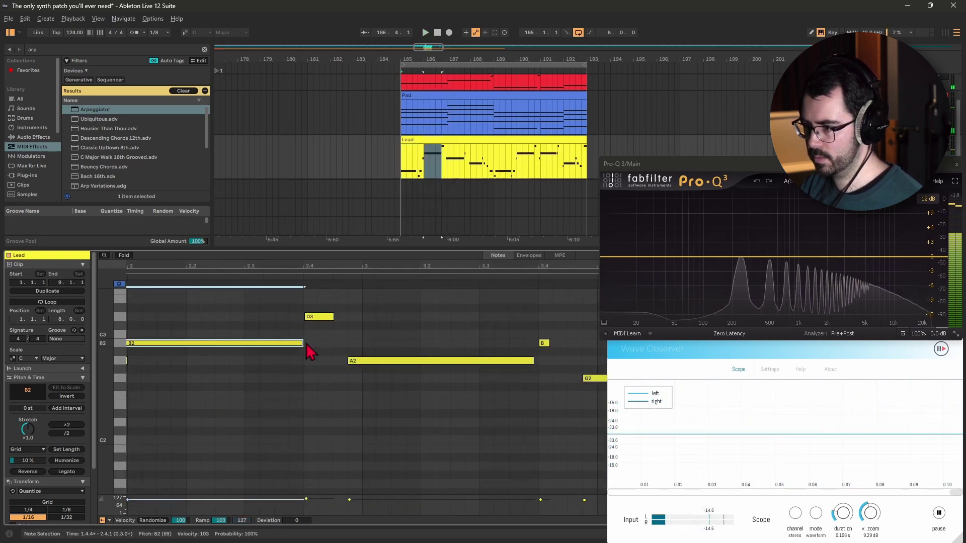
pyautogui.scroll(-3, 297, 376)
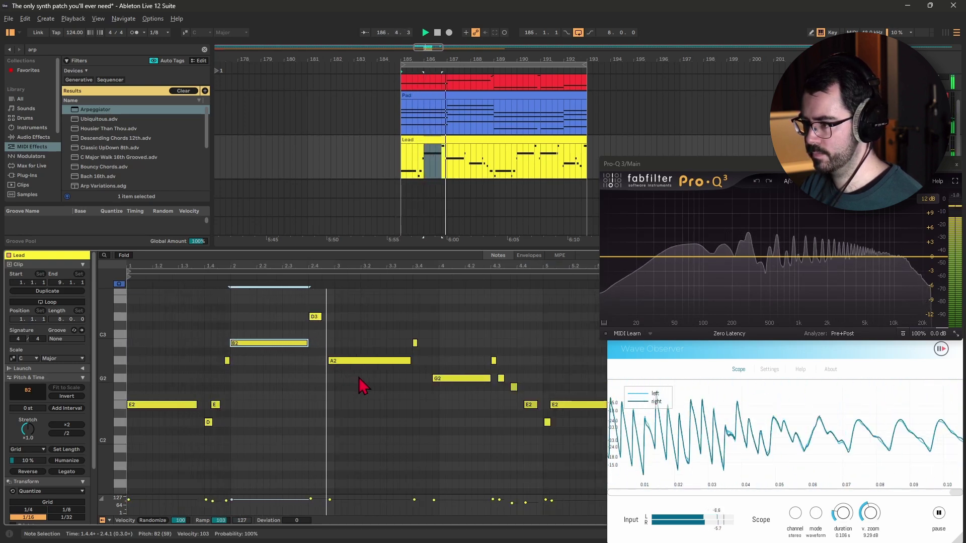
pyautogui.scroll(3, 457, 395)
pyautogui.scroll(-3, 382, 395)
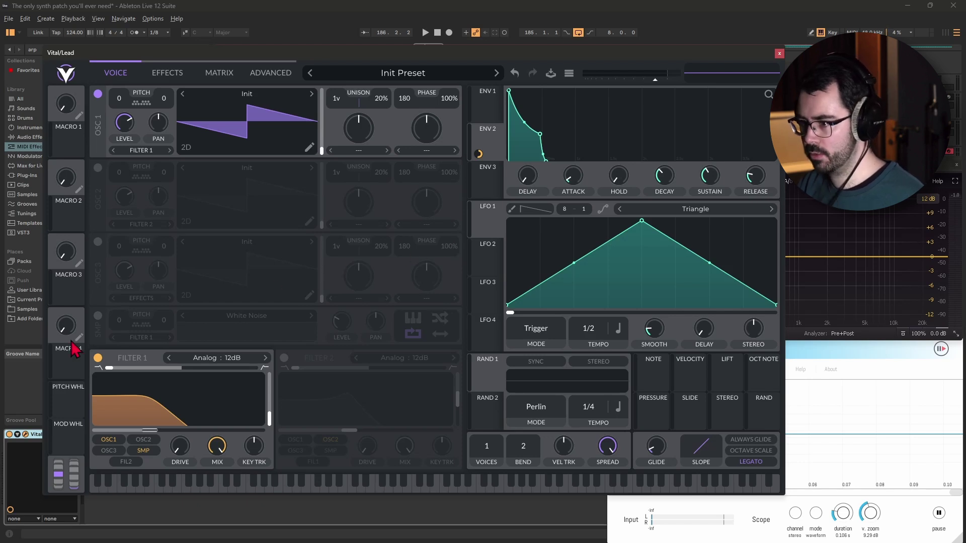
# Enable the White Noise sampler in the lead's Vital and raise its level while auditioning the patch.
pyautogui.click(98, 317)
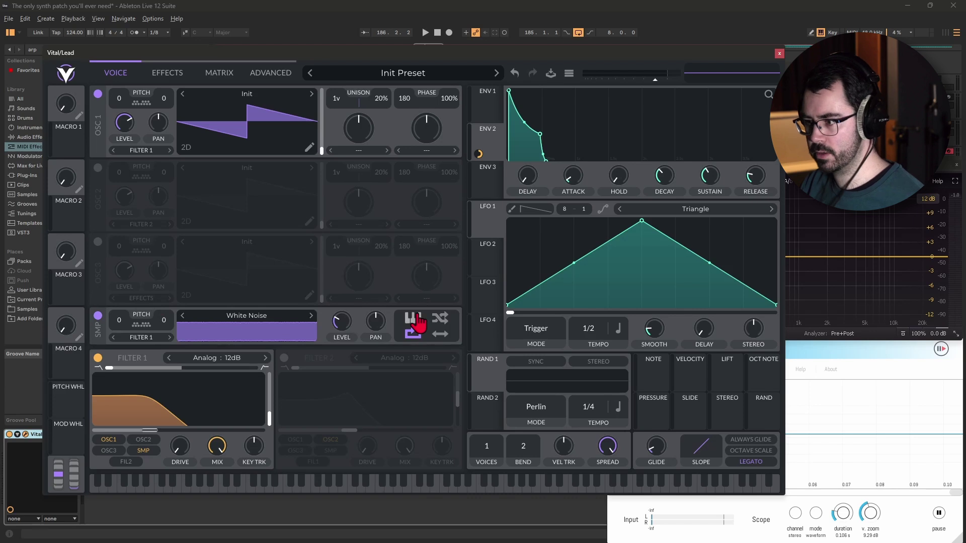
pyautogui.press('space')
pyautogui.moveTo(334, 319)
pyautogui.mouseDown()
pyautogui.moveTo(351, 276)
pyautogui.moveTo(344, 317)
pyautogui.mouseUp()
pyautogui.press('space')
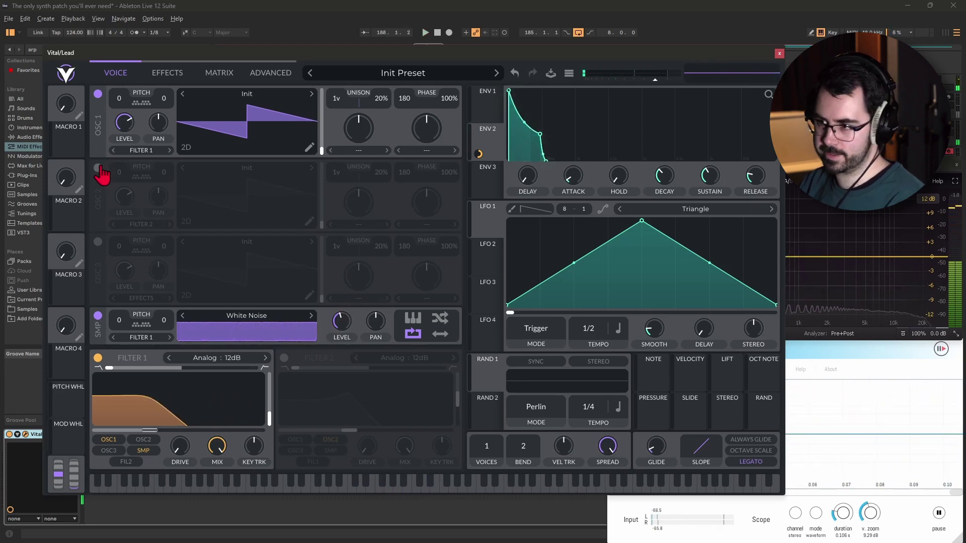
# Turn on the lead's Oscillator 2, feed it into Filter 1 and audition the layered sound.
pyautogui.click(98, 167)
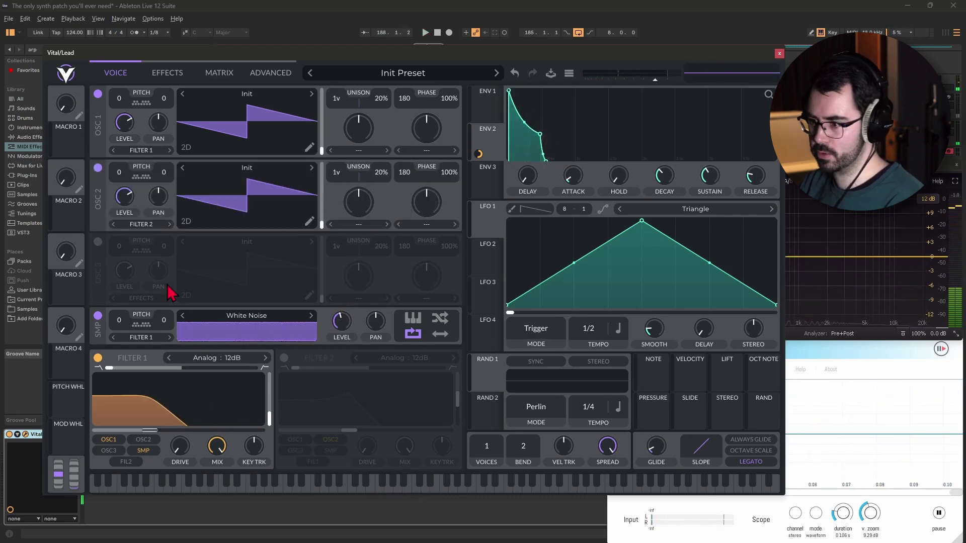
pyautogui.click(138, 440)
pyautogui.press('space')
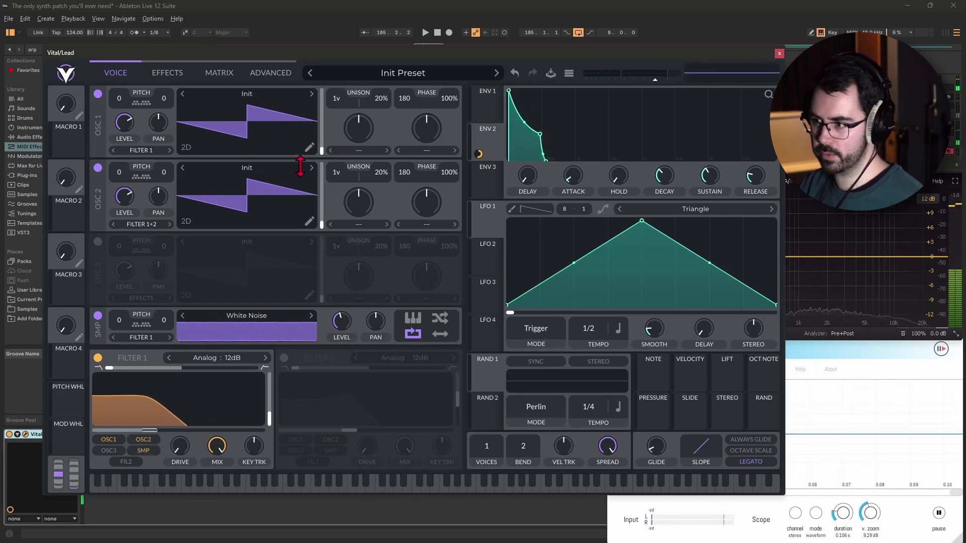
# Switch Oscillator 2's wavetable to Basic Shapes, move it to the square-wave frame and audition the layered sound.
pyautogui.click(312, 169)
pyautogui.click(312, 169)
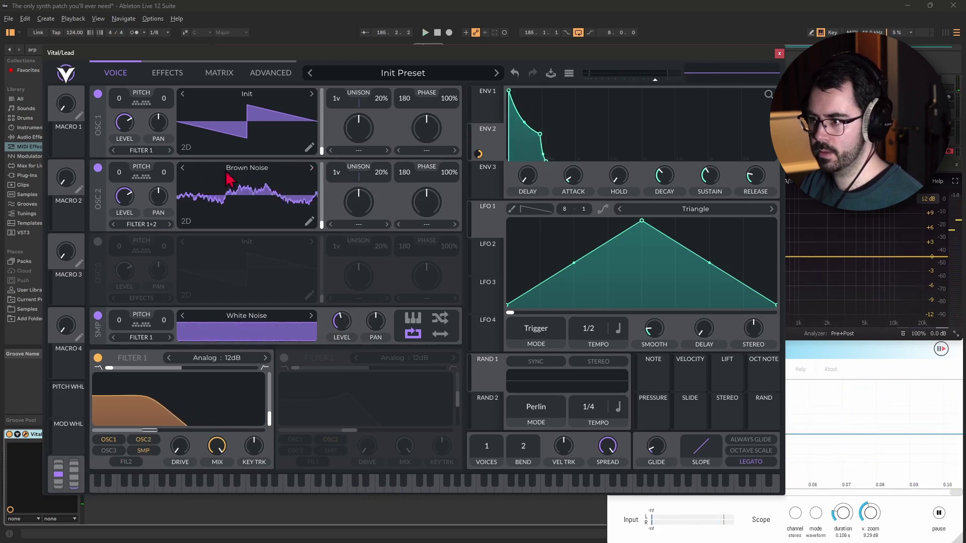
pyautogui.click(182, 168)
pyautogui.moveTo(256, 198); pyautogui.dragTo(312, 155)
pyautogui.press('space')
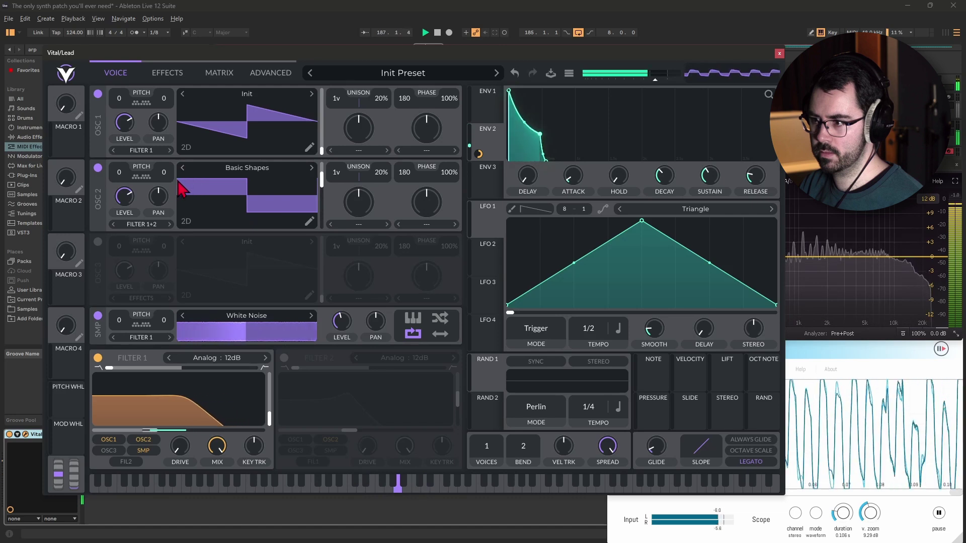
pyautogui.press('space')
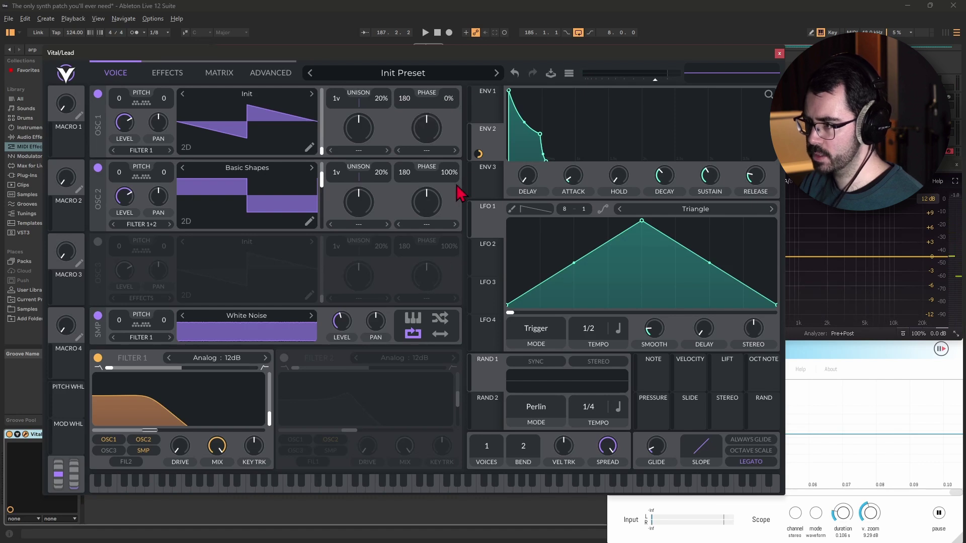
# Audition Oscillator 2 at -12 semitones, settle its transpose on 12 and lower its level to 0.269 during playback.
pyautogui.press('space')
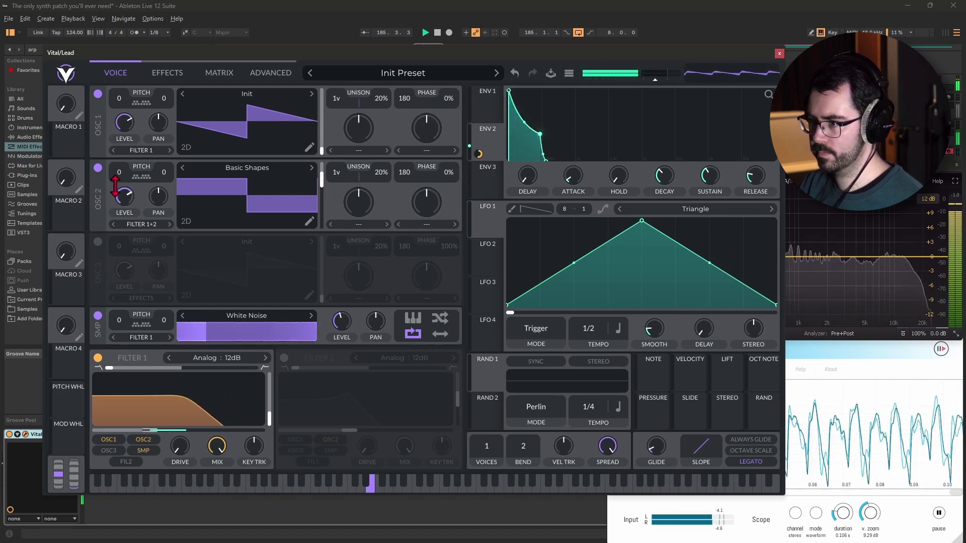
pyautogui.press('space')
pyautogui.moveTo(121, 179); pyautogui.dragTo(121, 208)
pyautogui.press('space')
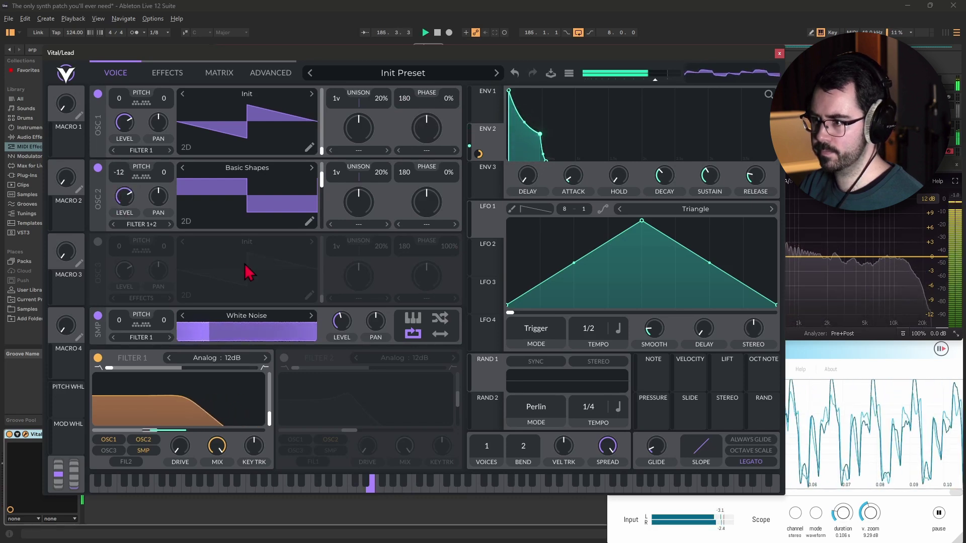
pyautogui.moveTo(121, 174); pyautogui.dragTo(132, 245)
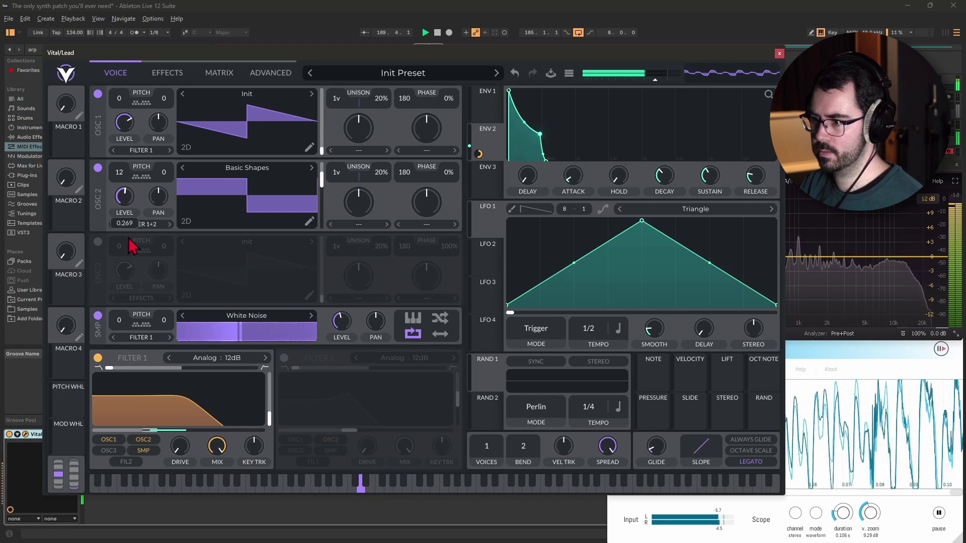
pyautogui.press('space')
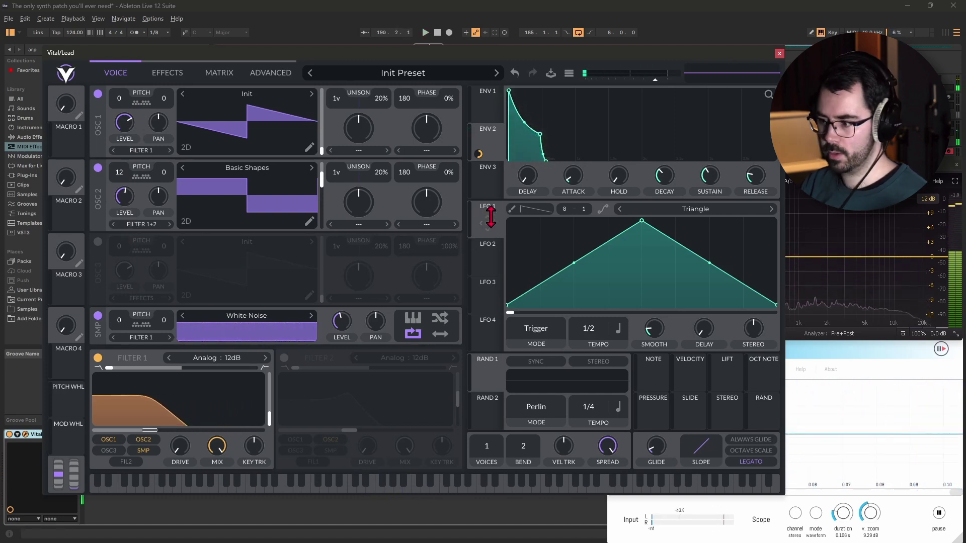
# Modulate Filter 1's cutoff with LFO 1 and set the LFO's tempo to 1/16 during playback.
pyautogui.moveTo(485, 223); pyautogui.dragTo(160, 418)
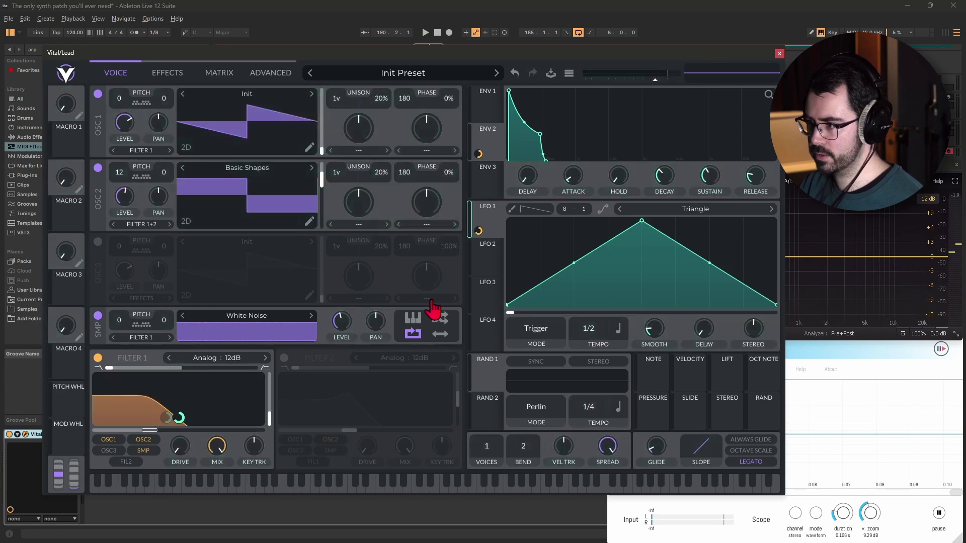
pyautogui.press('space')
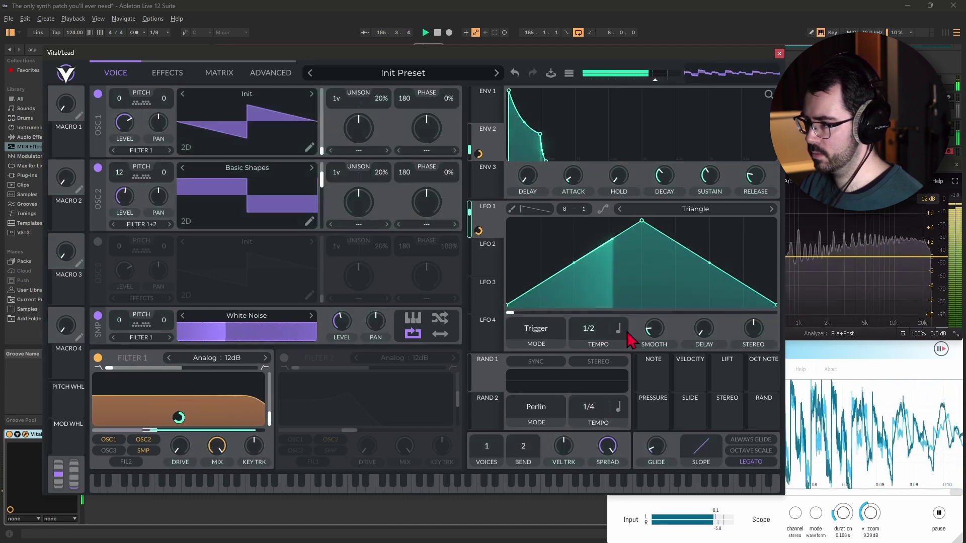
pyautogui.moveTo(596, 336); pyautogui.dragTo(596, 307)
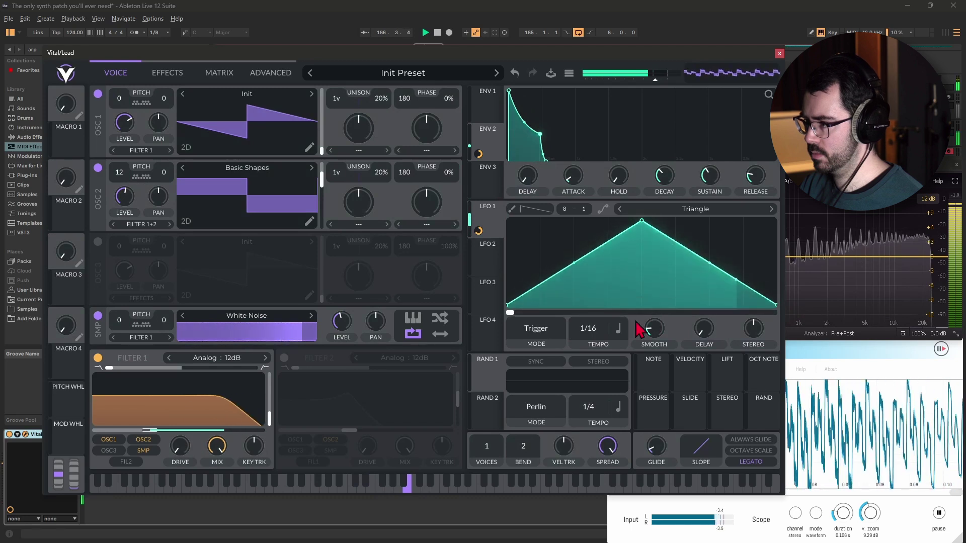
pyautogui.press('space')
# Switch LFO 1's Smooth control to Fade In, set it to about 3.5 seconds and audition the lead.
pyautogui.click(672, 357)
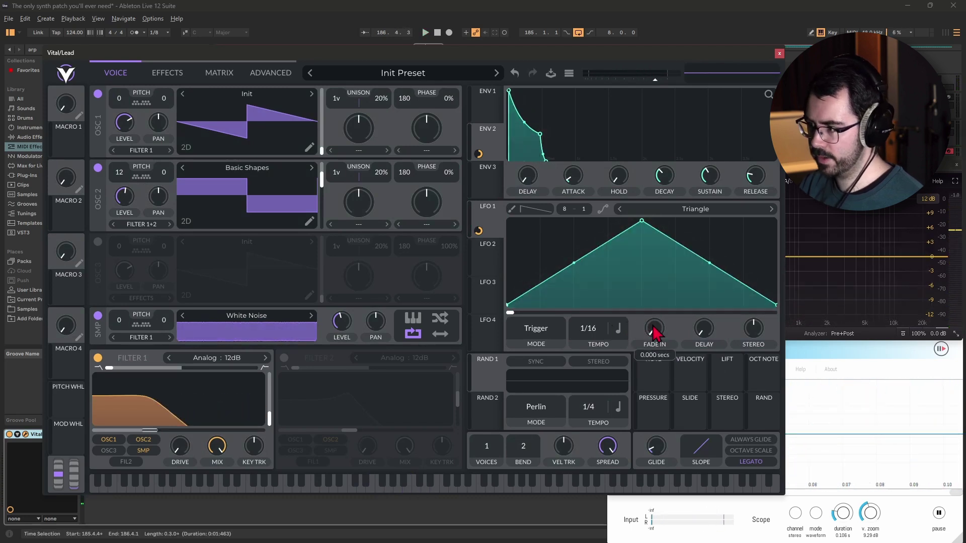
pyautogui.moveTo(654, 332); pyautogui.dragTo(662, 309)
pyautogui.press('space')
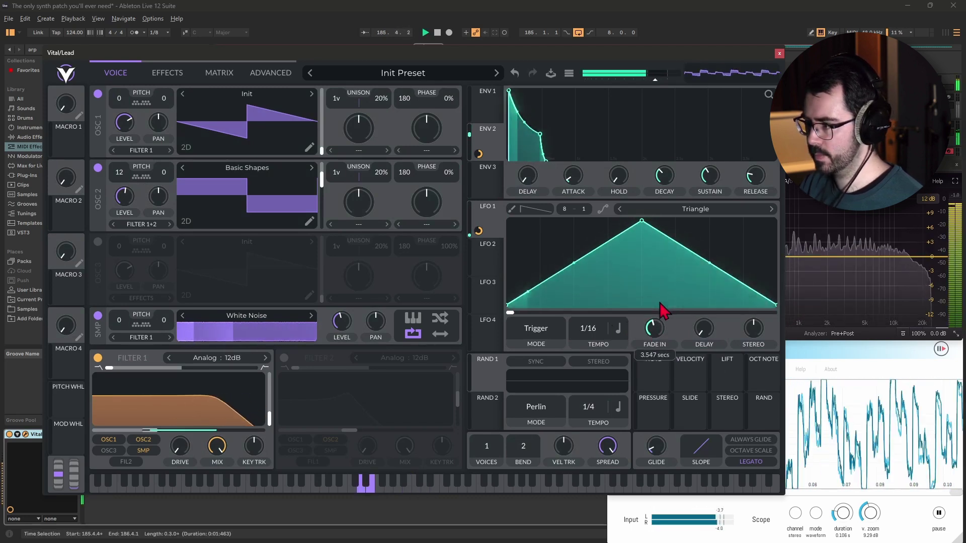
pyautogui.press('space')
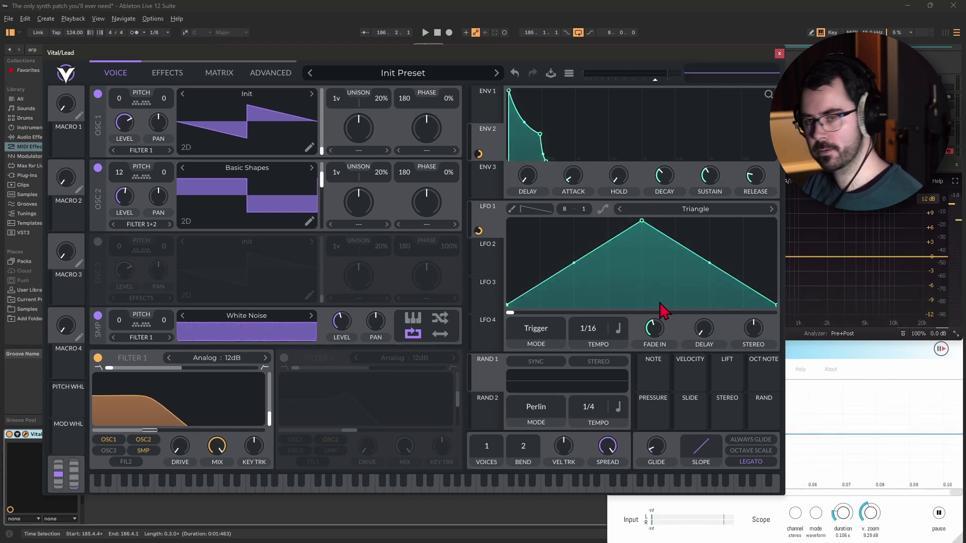
# Set LFO 1's stereo offset to 0.190 during playback and close the Vital and Wave Observer windows.
pyautogui.press('space')
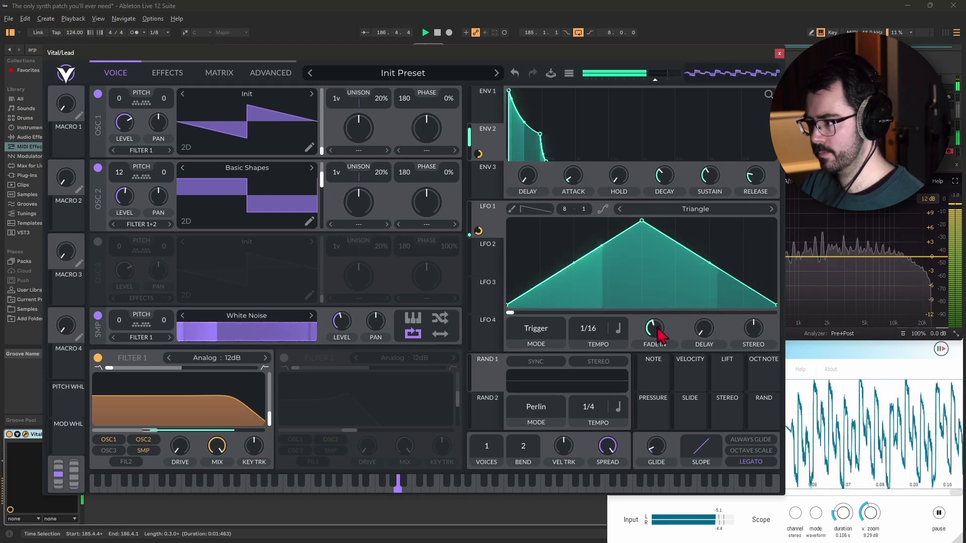
pyautogui.moveTo(141, 430)
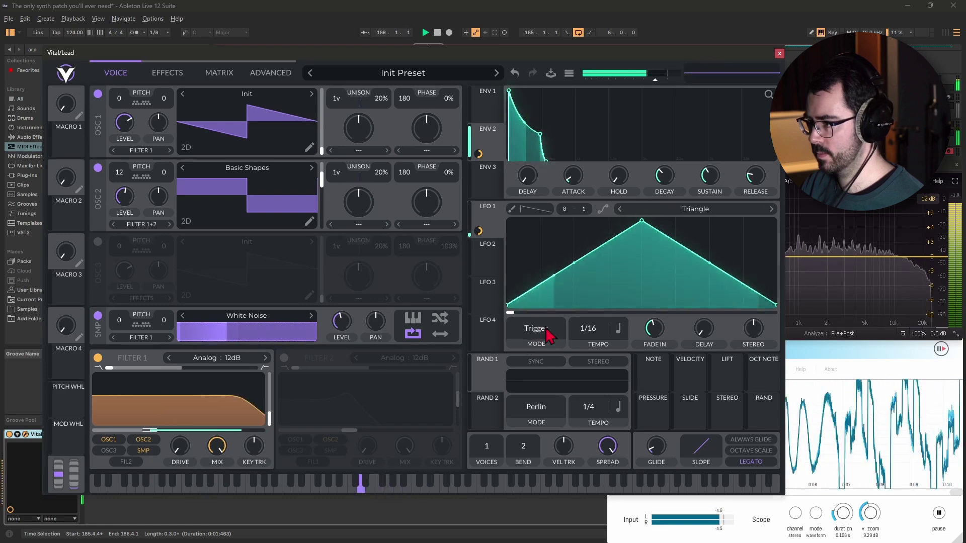
pyautogui.moveTo(601, 332); pyautogui.dragTo(601, 340)
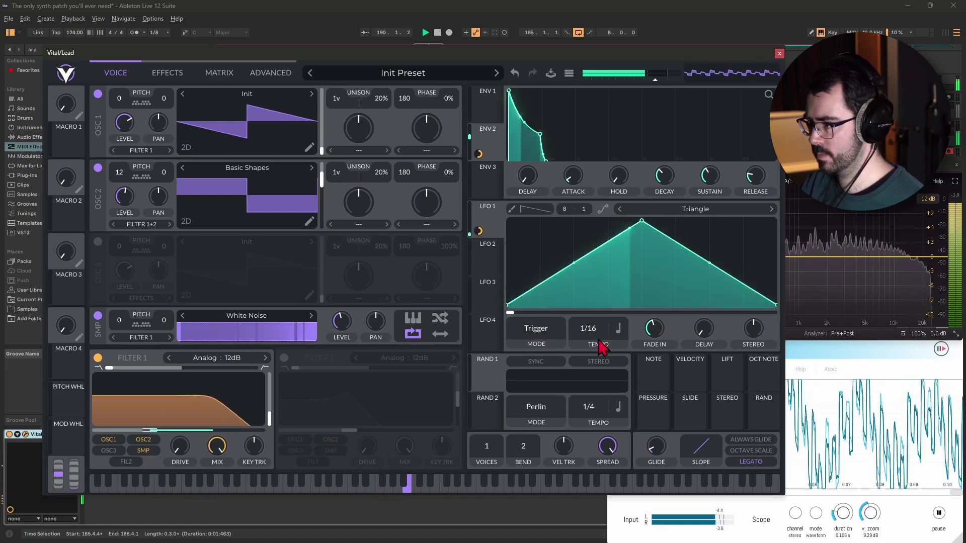
pyautogui.moveTo(747, 328)
pyautogui.mouseDown()
pyautogui.moveTo(767, 327)
pyautogui.moveTo(756, 330)
pyautogui.mouseUp()
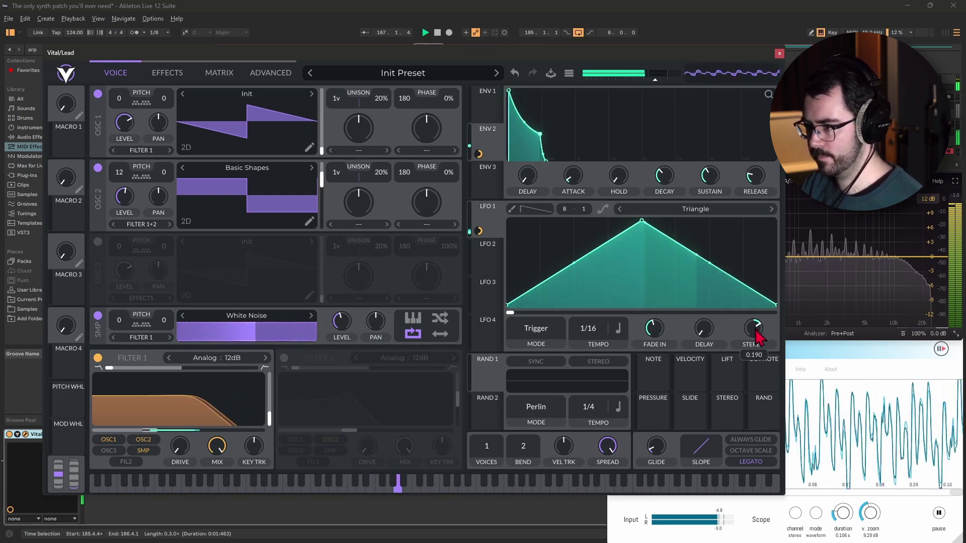
pyautogui.click(780, 53)
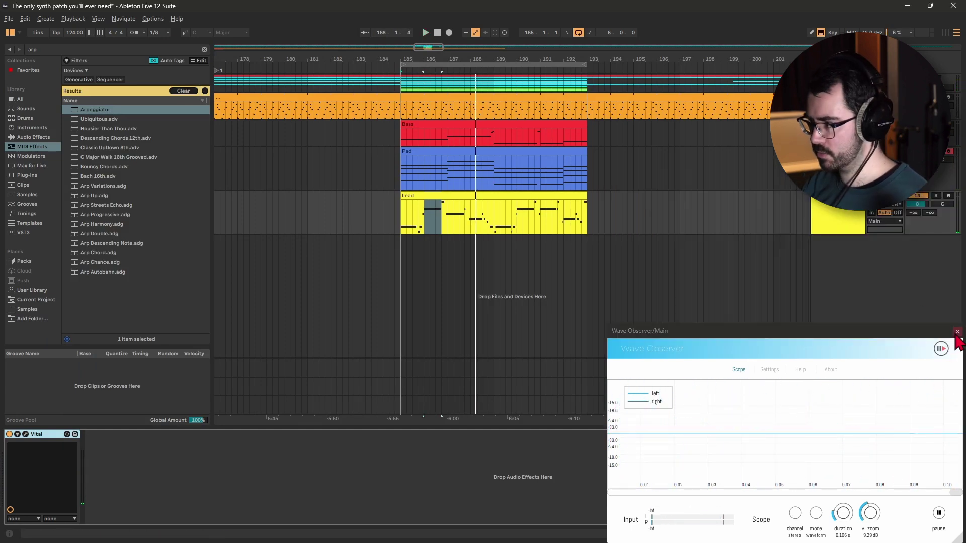
pyautogui.click(958, 333)
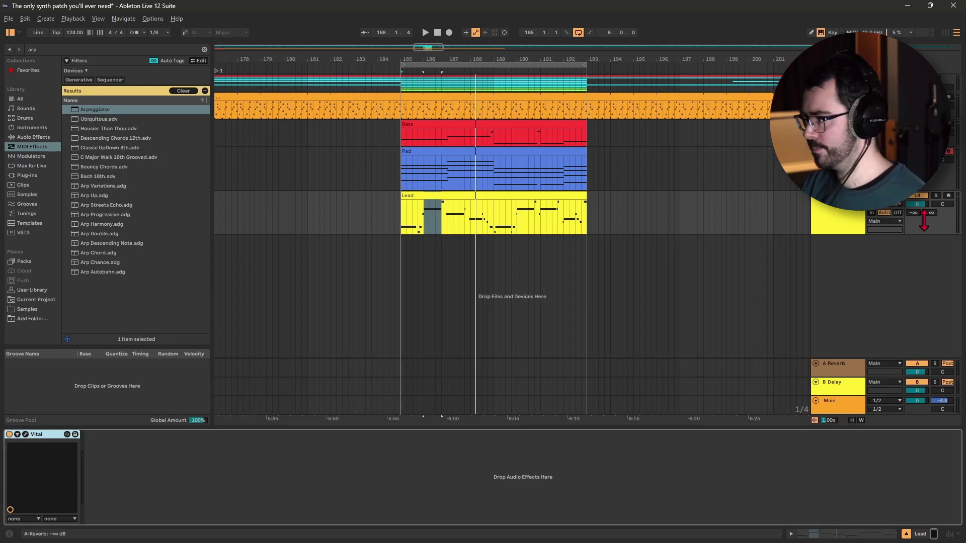
# During playback, set the Lead's Reverb send to -10.3 dB and Delay to -15.0 dB, the Pluck's Delay to -14.7 dB, and raise the Pad's Reverb send.
pyautogui.press('space')
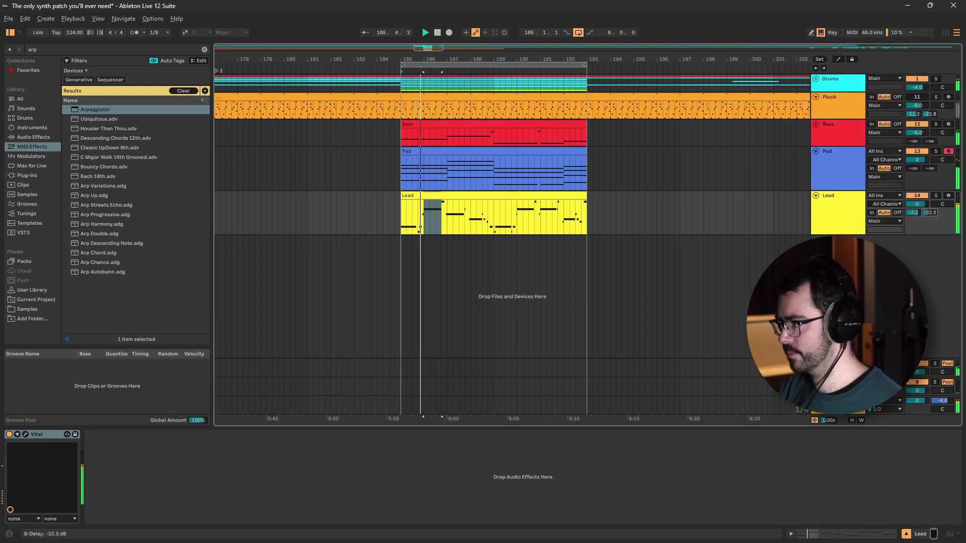
pyautogui.moveTo(929, 212)
pyautogui.mouseDown()
pyautogui.moveTo(930, 192)
pyautogui.moveTo(929, 217)
pyautogui.mouseUp()
pyautogui.moveTo(914, 168); pyautogui.dragTo(913, 148)
pyautogui.moveTo(913, 212); pyautogui.dragTo(913, 215)
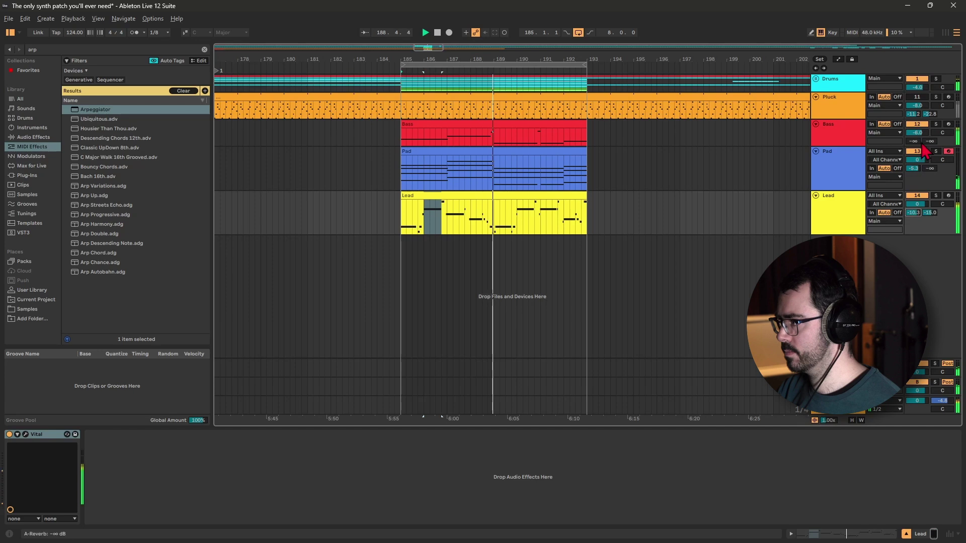
pyautogui.moveTo(929, 113)
pyautogui.mouseDown()
pyautogui.moveTo(930, 104)
pyautogui.moveTo(931, 117)
pyautogui.mouseUp()
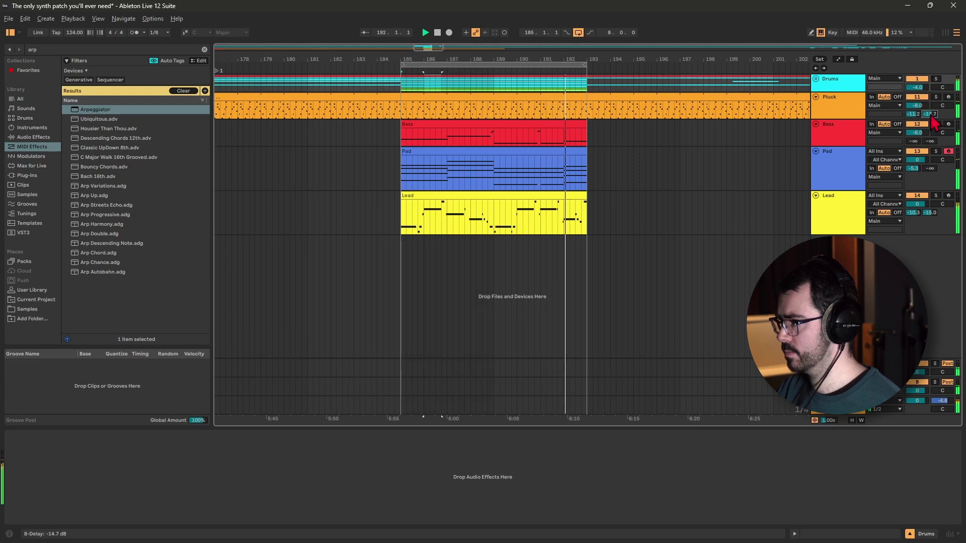